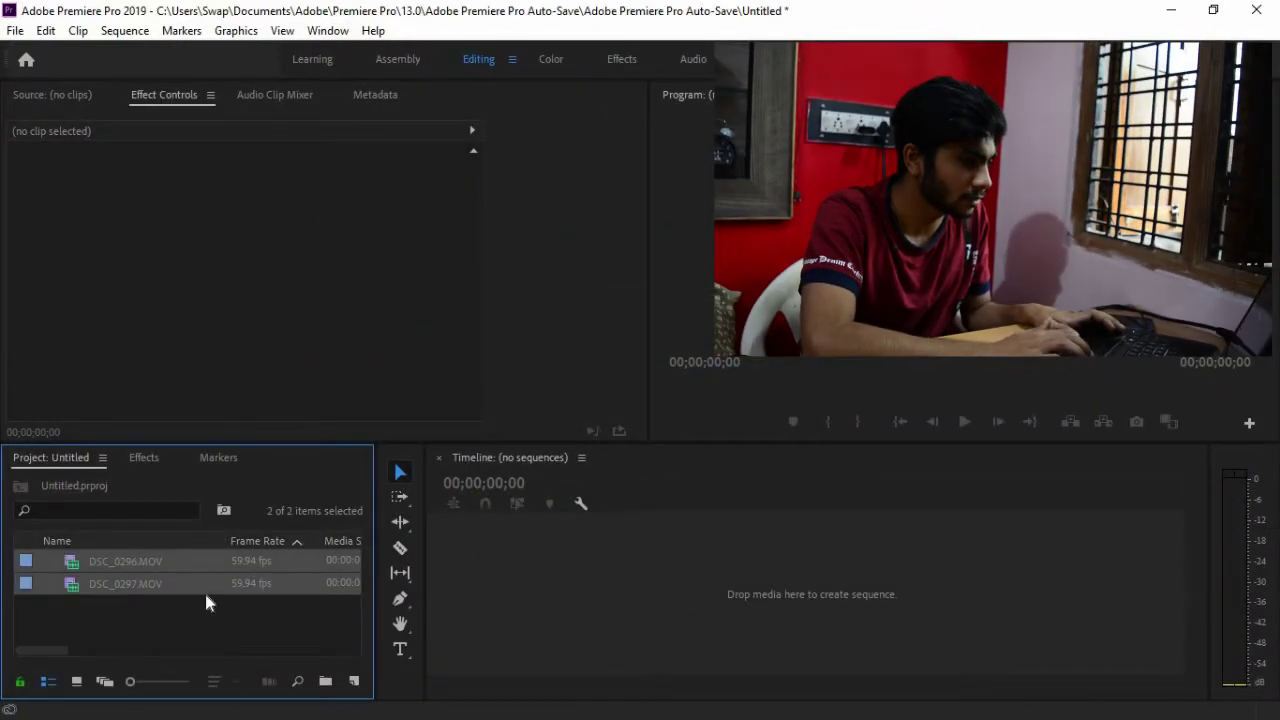
Mark DSC_0296.MOV in the Source monitor with an In point at 00:00:03:07 and an Out point near its end
click(206, 601)
double_click(235, 556)
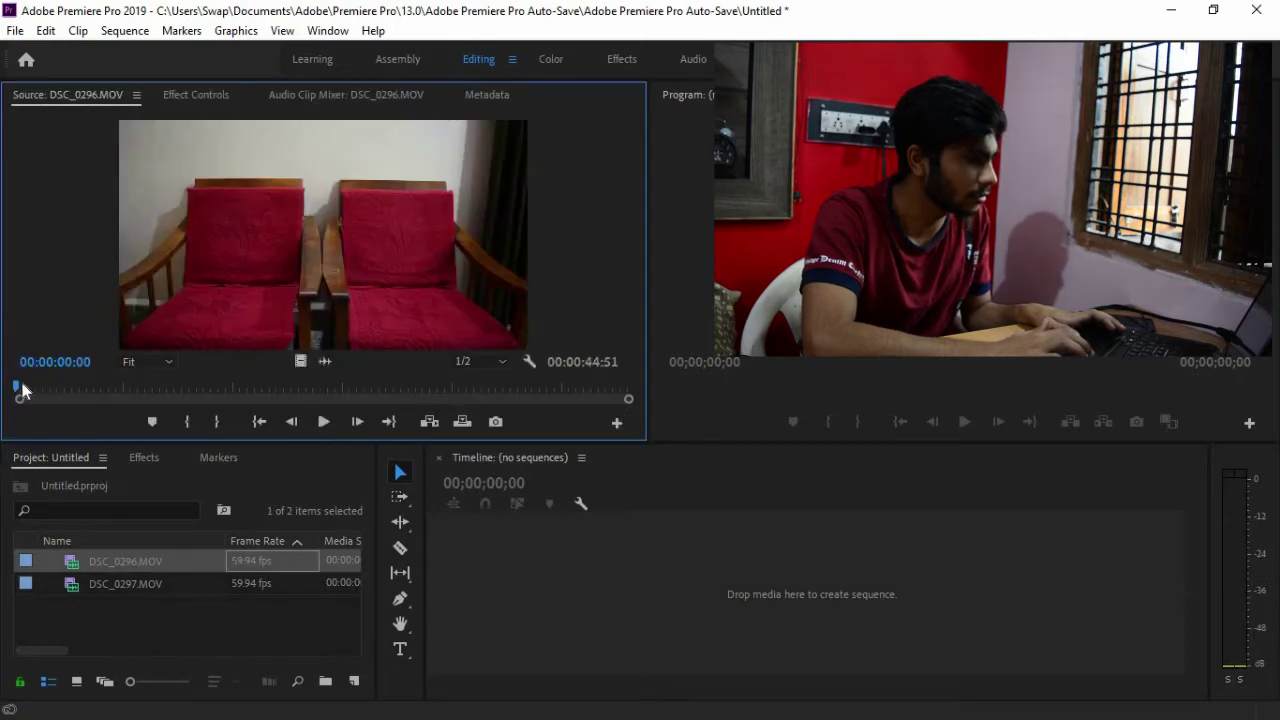
drag(158, 382, 45, 379)
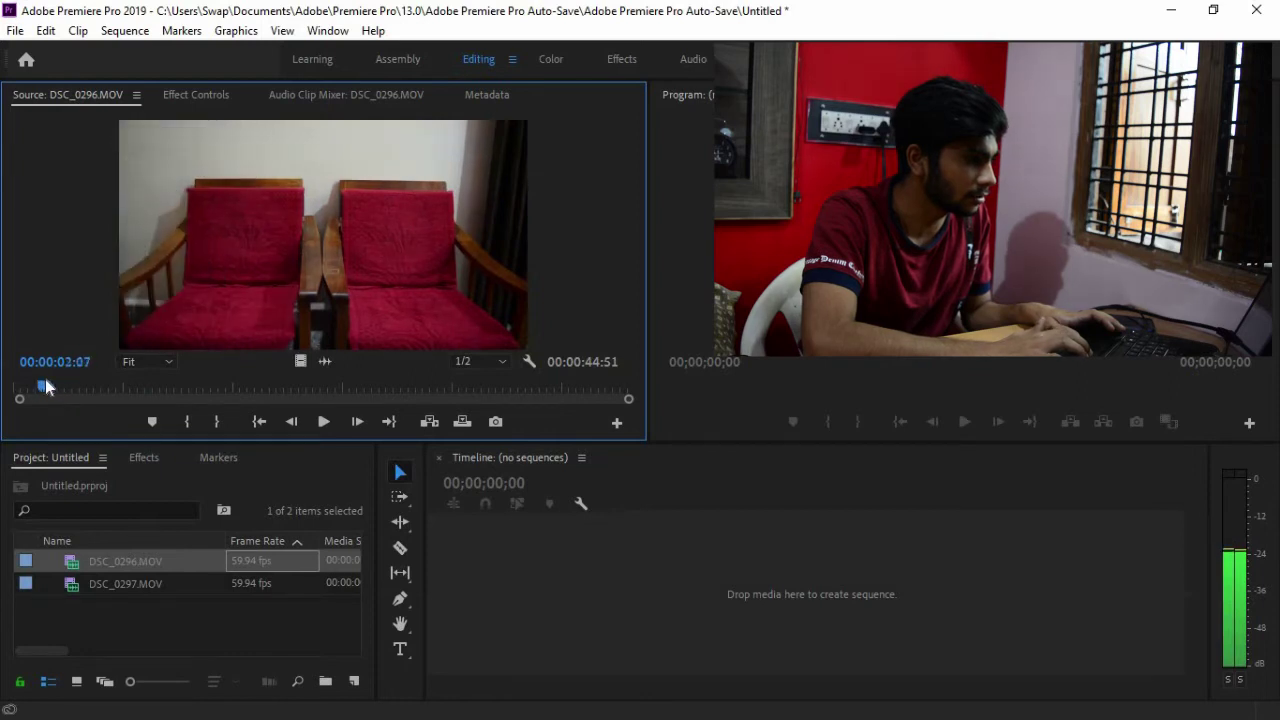
click(189, 422)
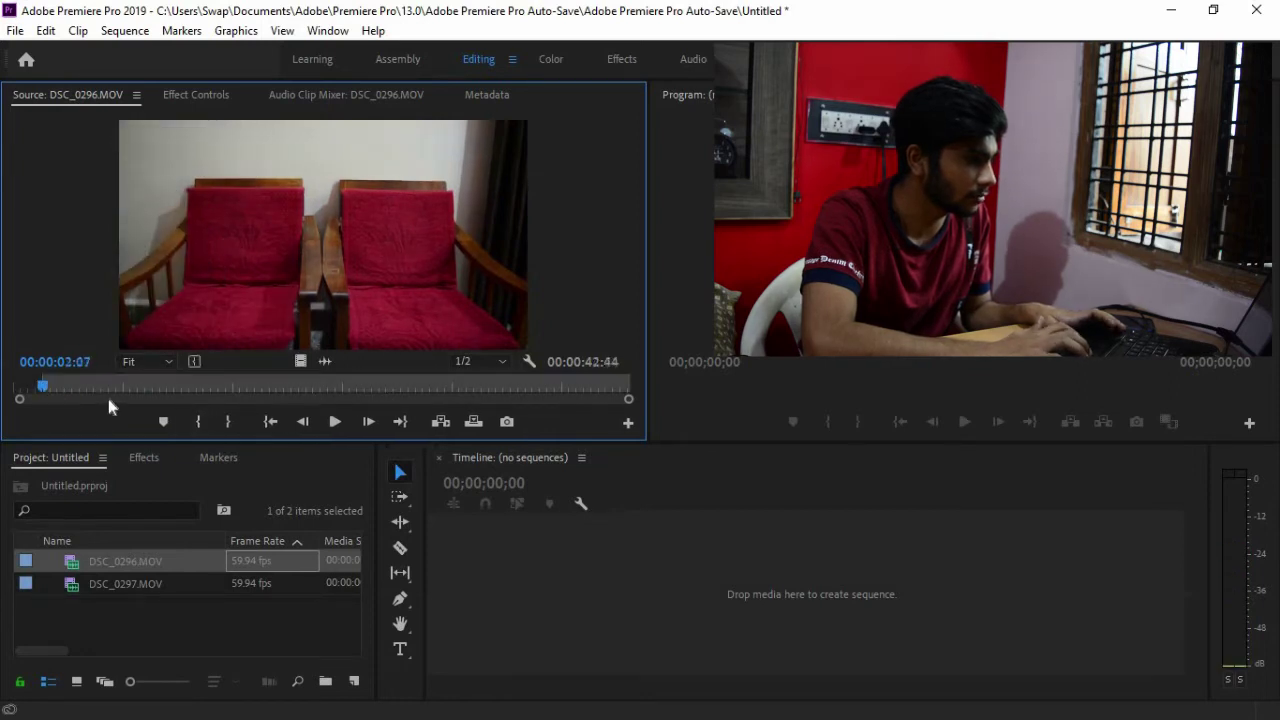
drag(47, 390, 539, 394)
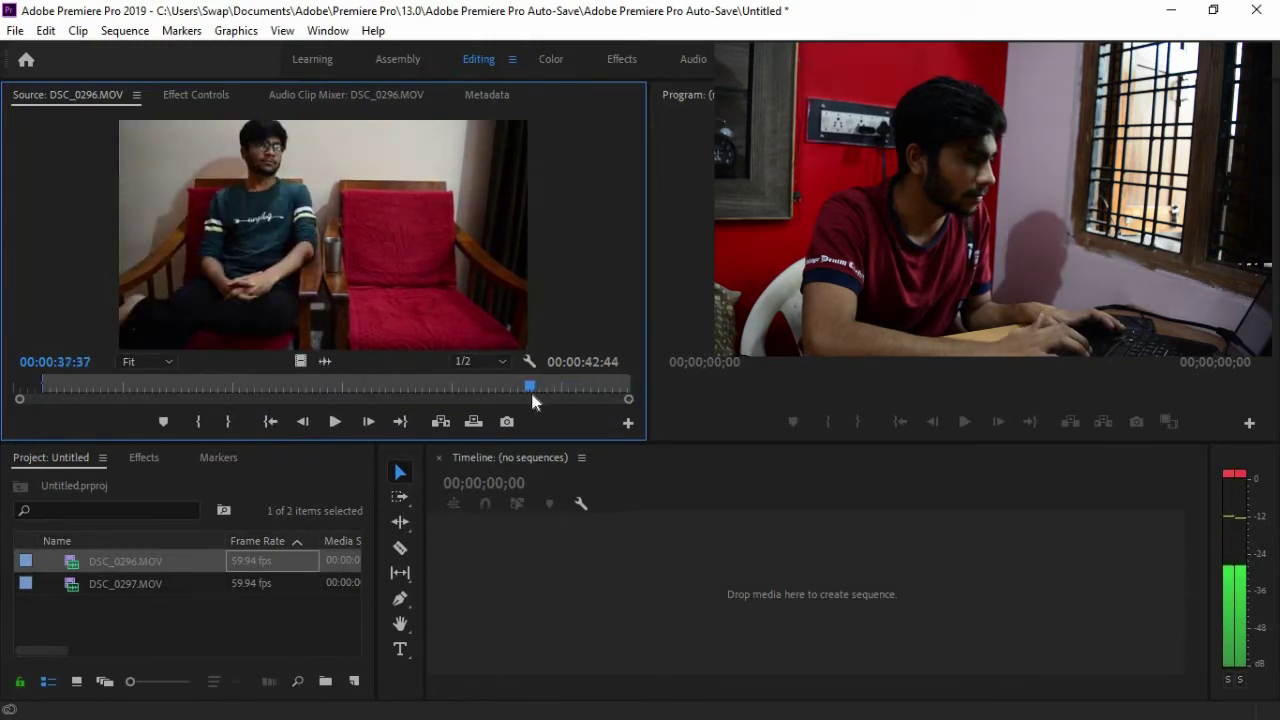
click(230, 419)
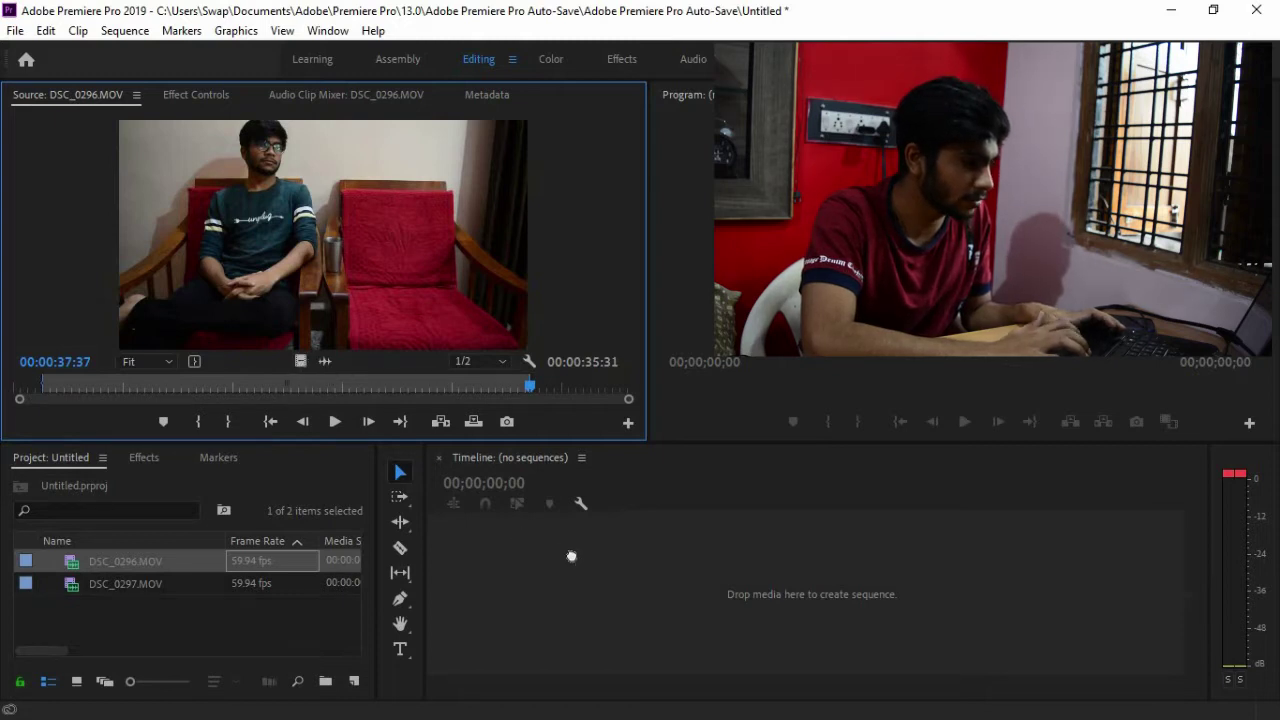
Create the DSC_0296 sequence from the trimmed take and set DSC_0297.MOV's In point at 00:00:01:17
drag(571, 556, 572, 560)
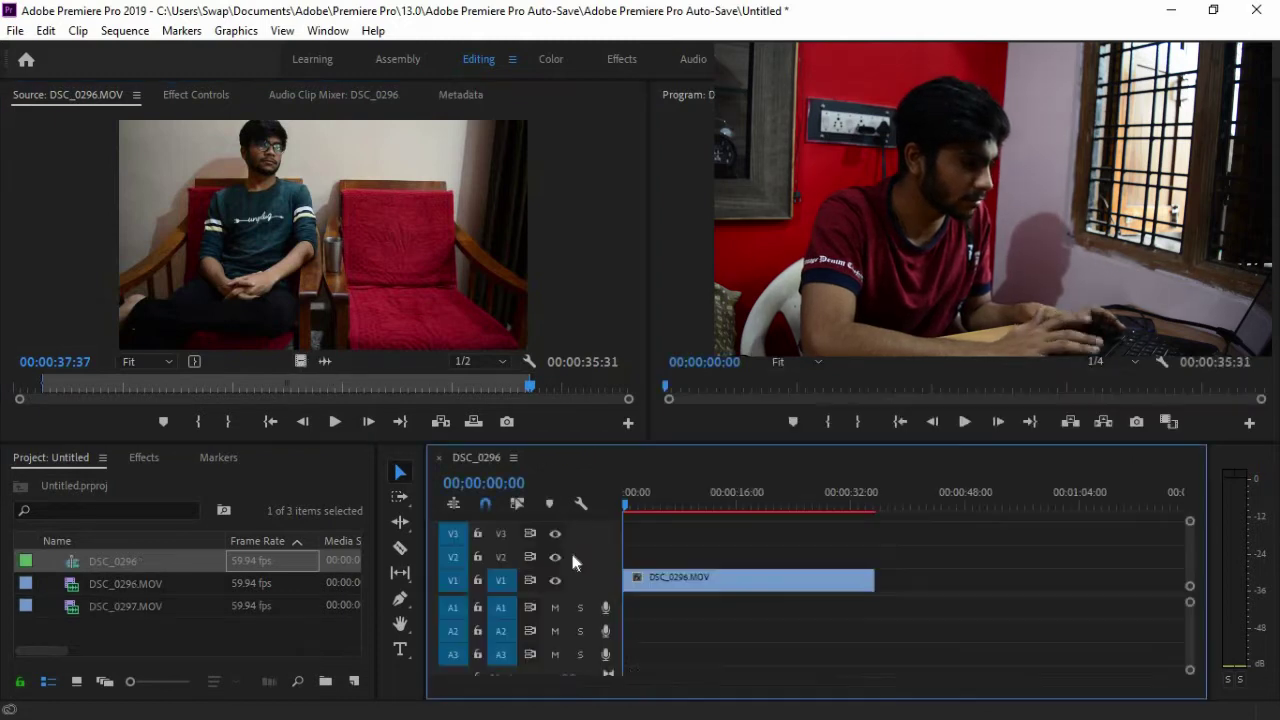
double_click(168, 606)
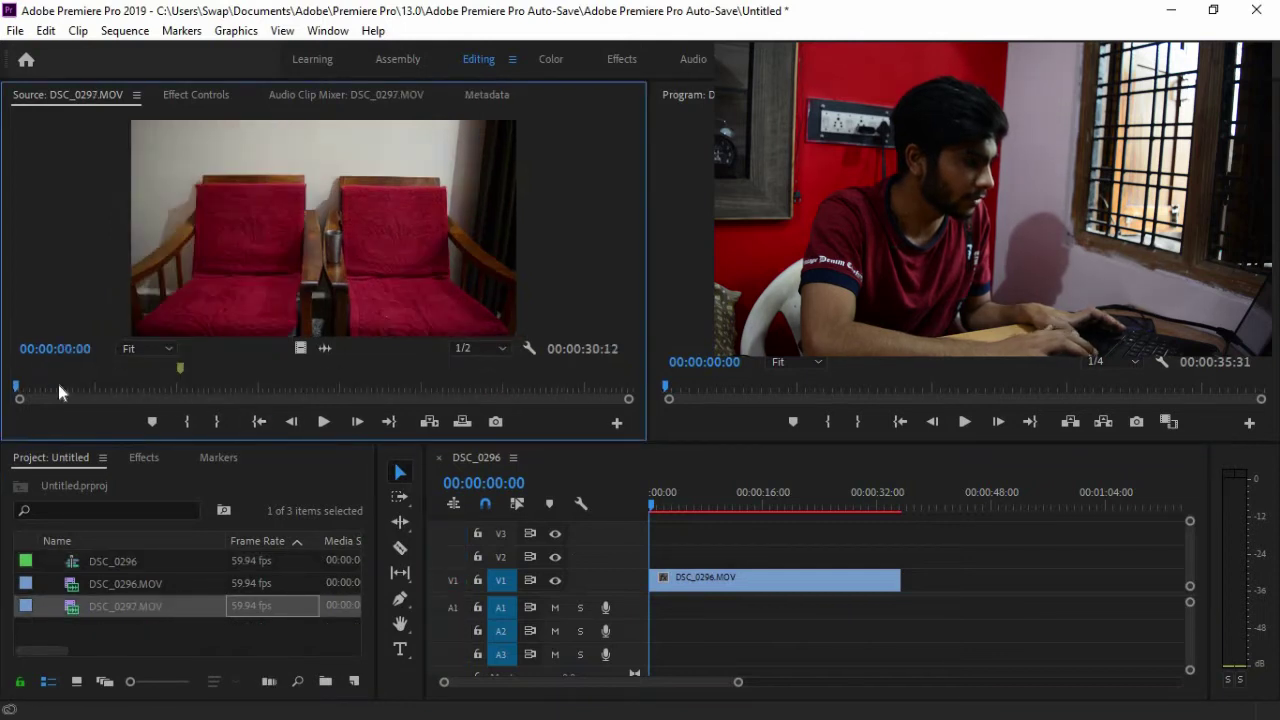
drag(64, 384, 38, 384)
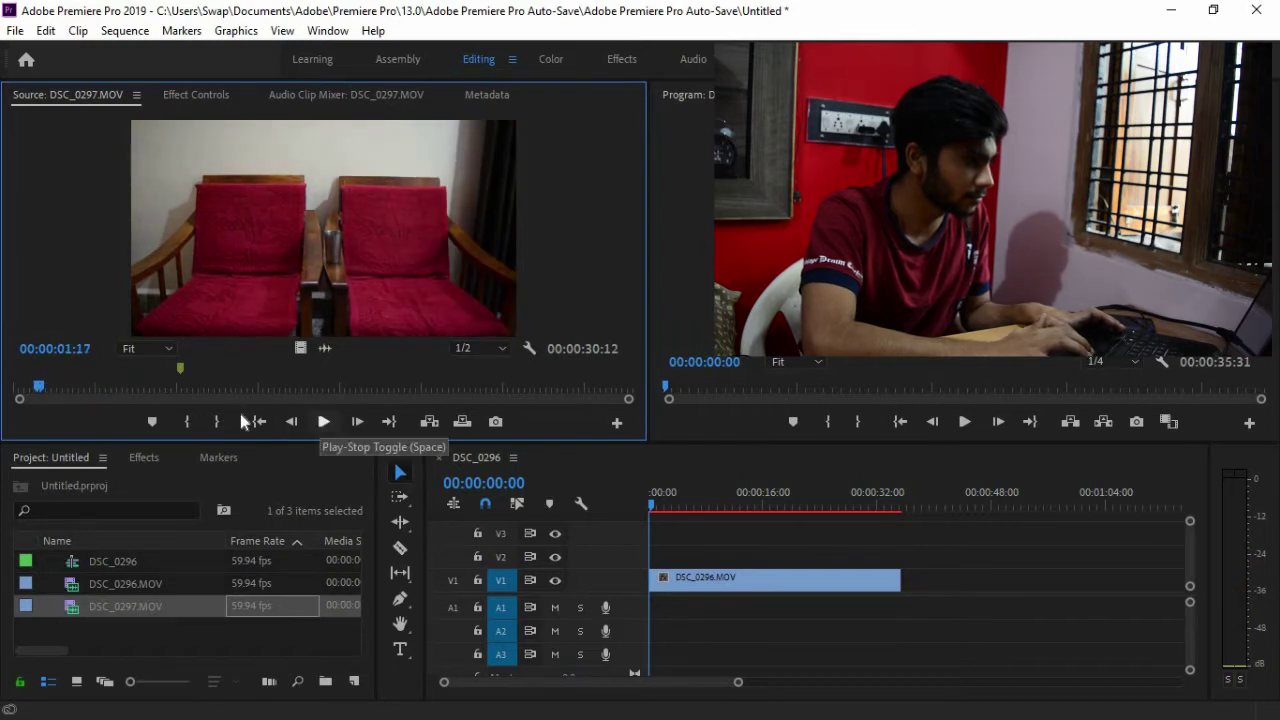
click(187, 421)
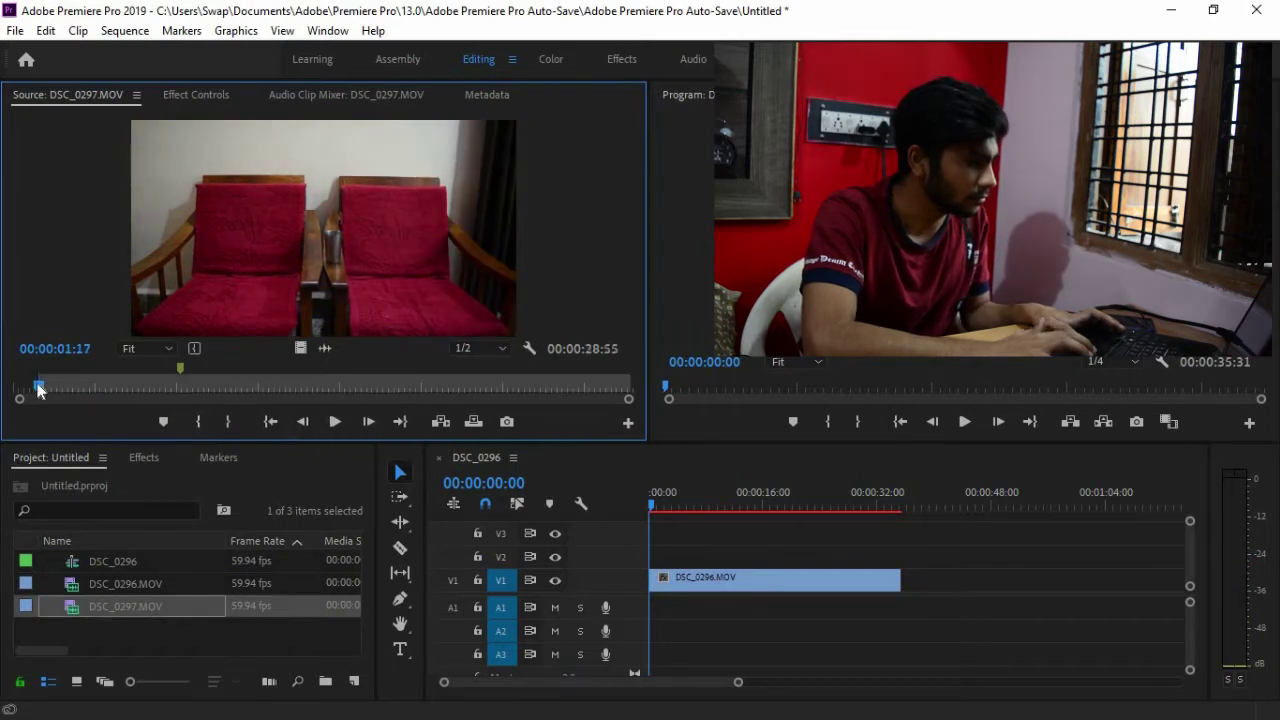
Append DSC_0297.MOV after DSC_0296.MOV on V1 and preview the sequence from its start
drag(38, 389, 540, 374)
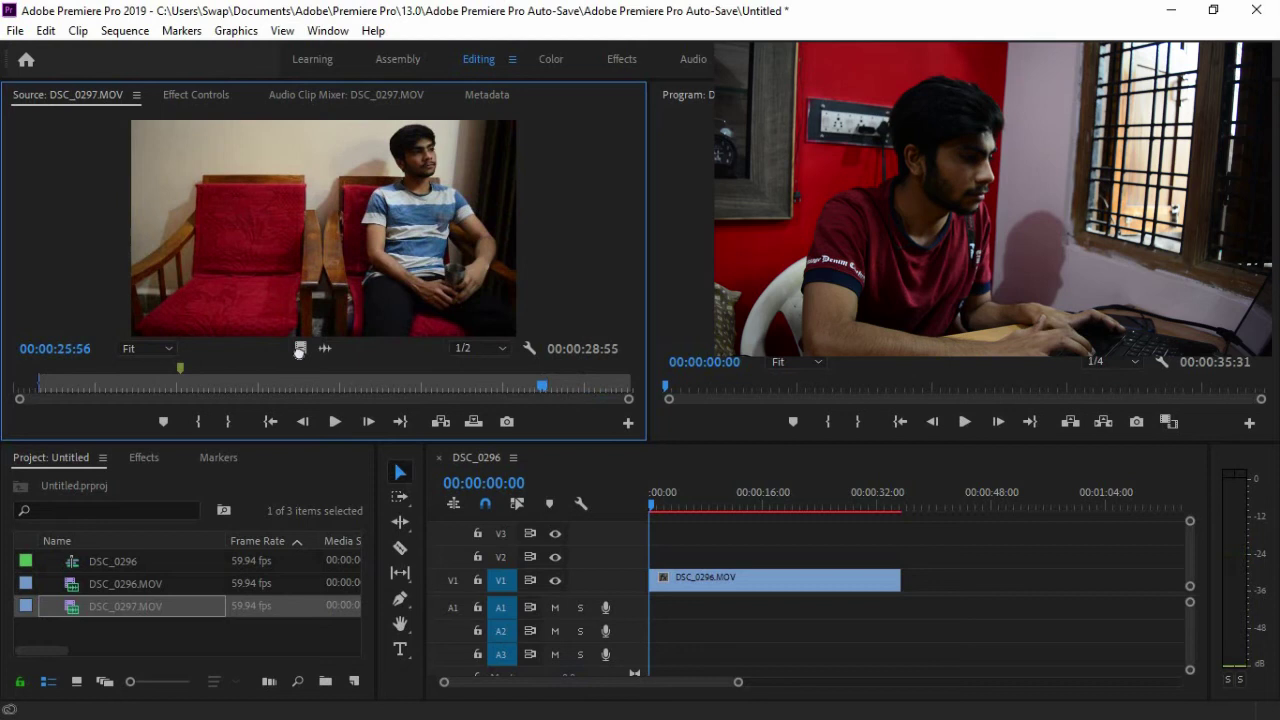
drag(480, 300, 905, 576)
drag(844, 497, 760, 511)
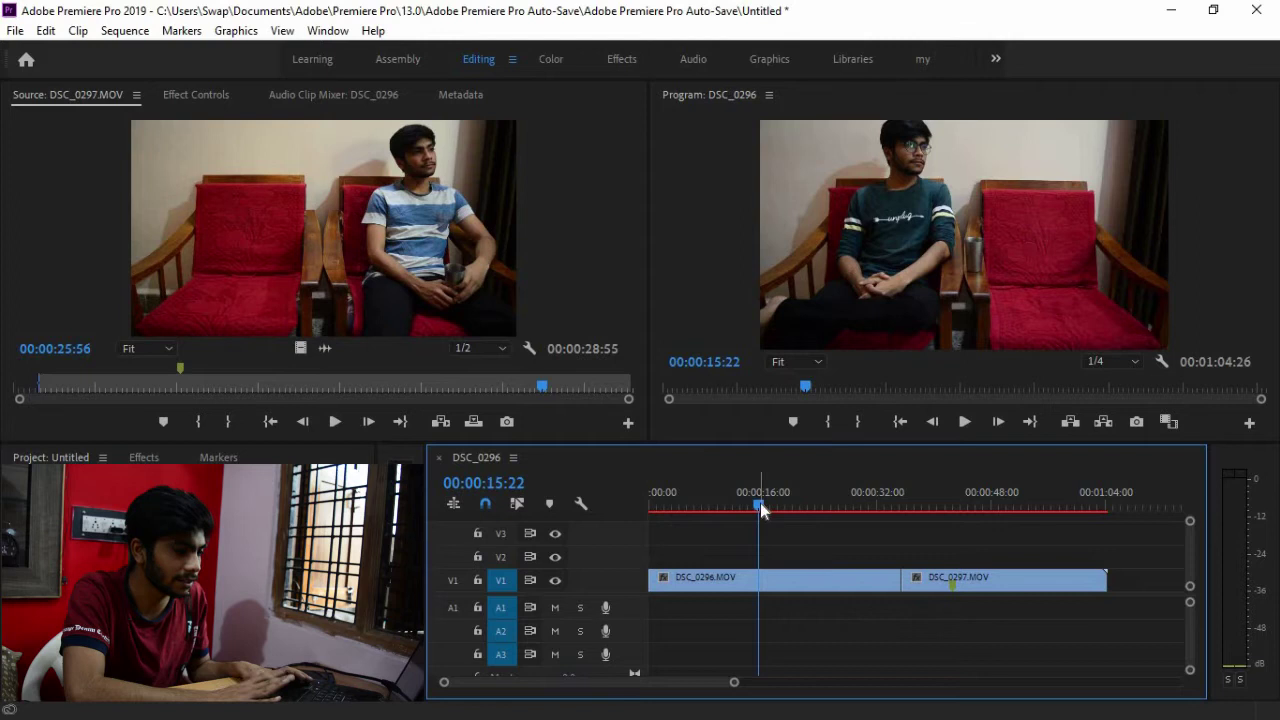
Add a marker at the sync moment in DSC_0297.MOV, then select DSC_0296.MOV at its matching moment
mouse_move(761, 505)
mouse_down()
mouse_move(791, 507)
mouse_move(757, 507)
mouse_move(769, 505)
mouse_up()
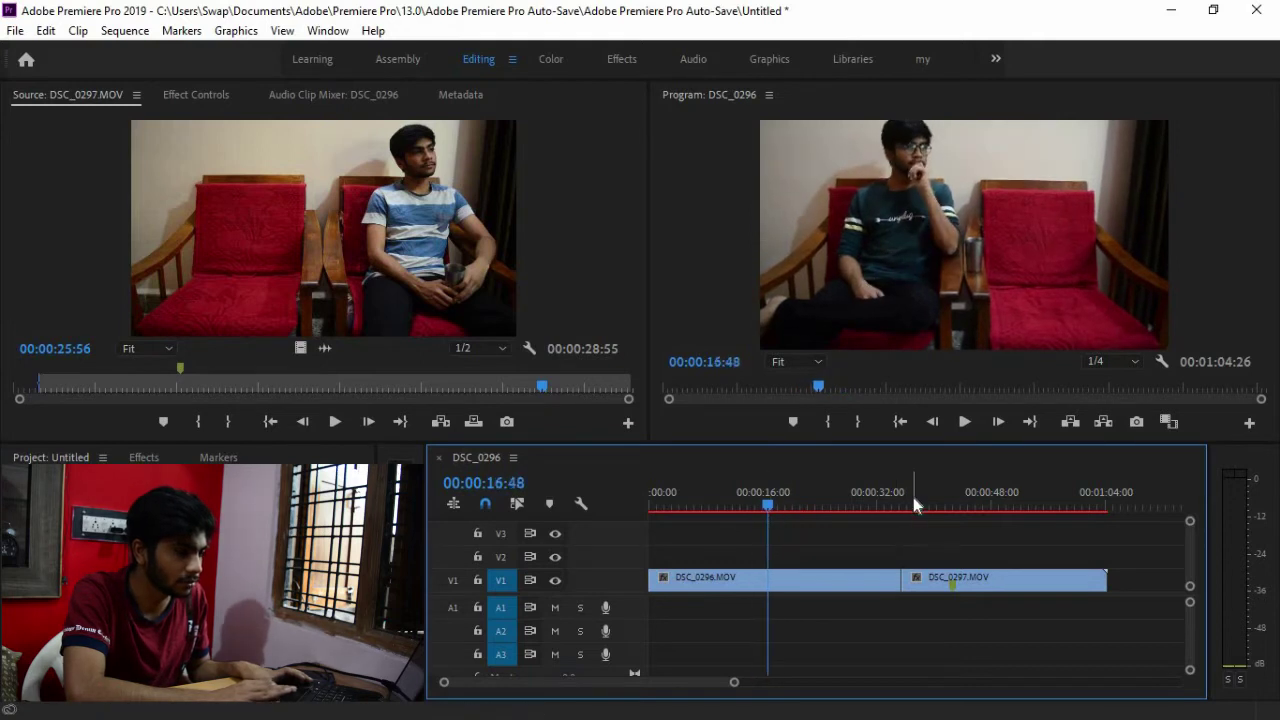
drag(913, 503, 957, 508)
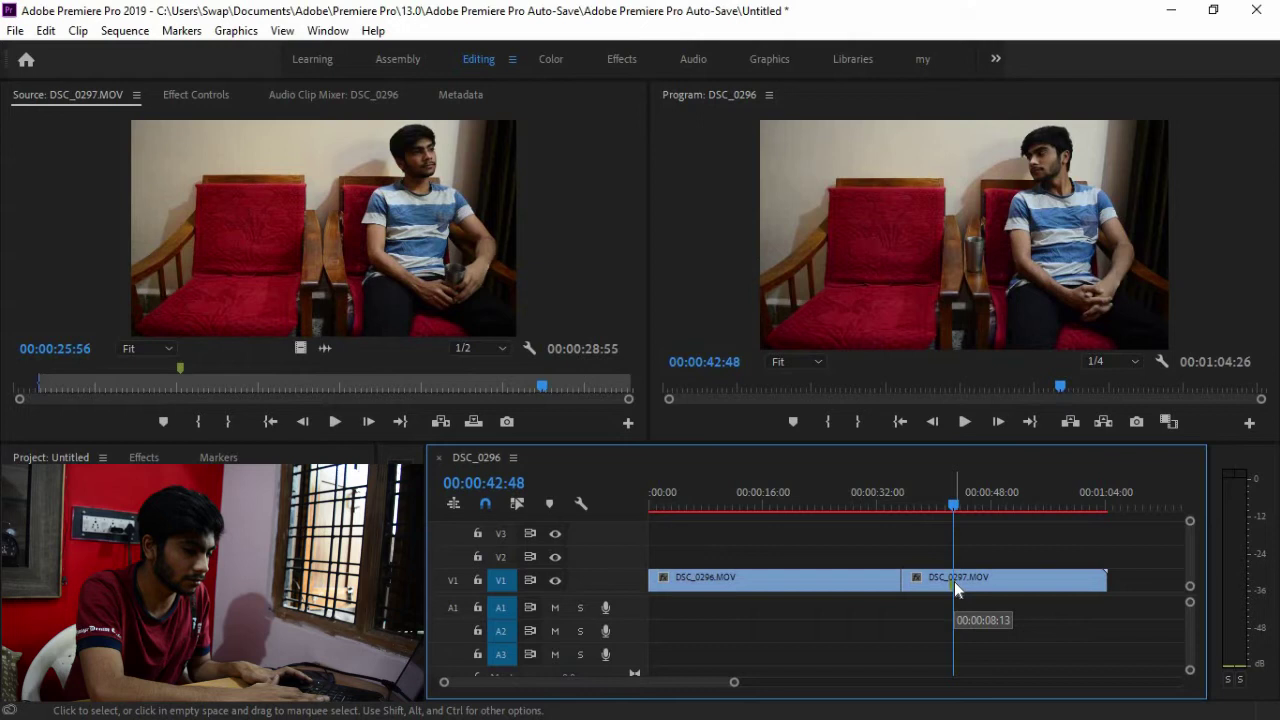
key(m)
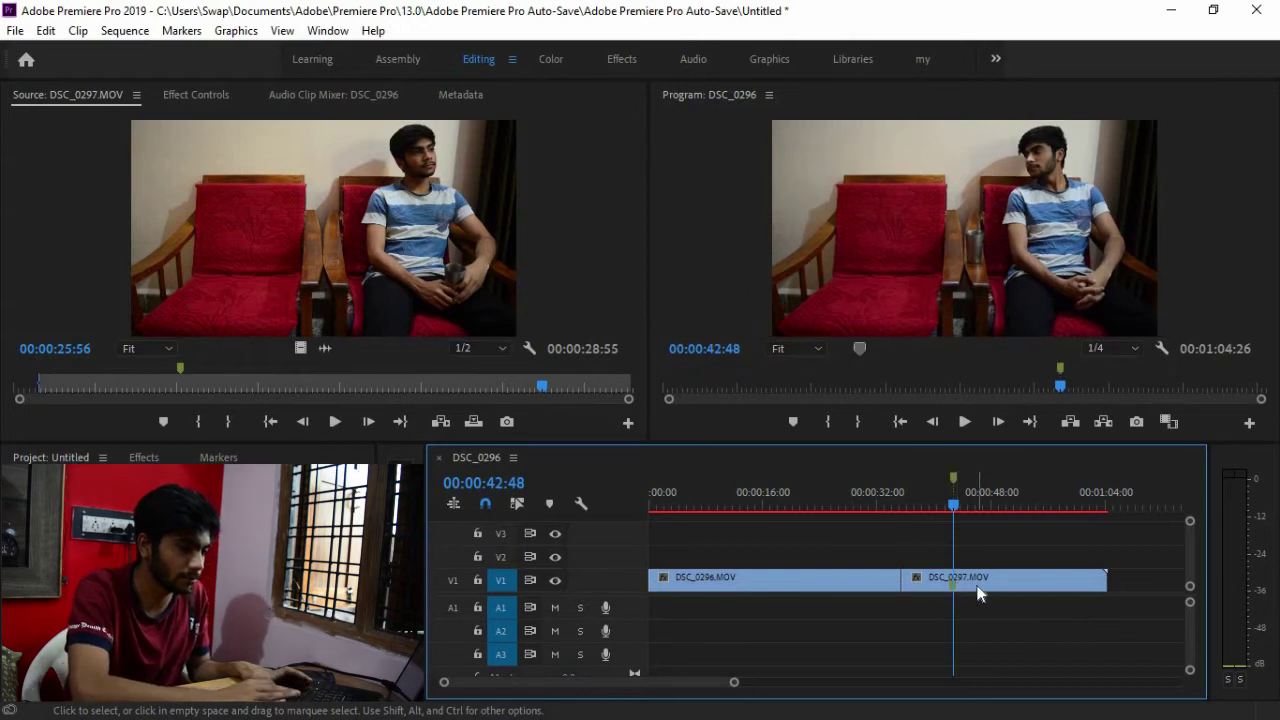
drag(766, 492, 757, 502)
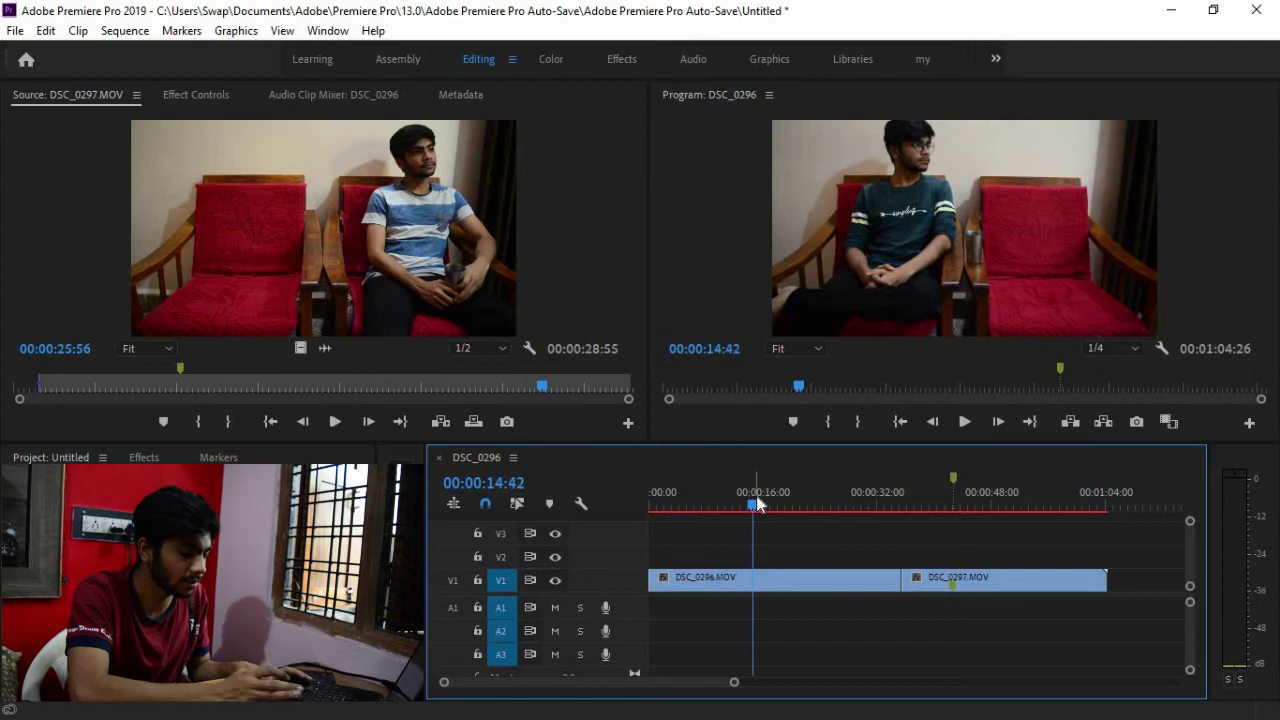
click(742, 581)
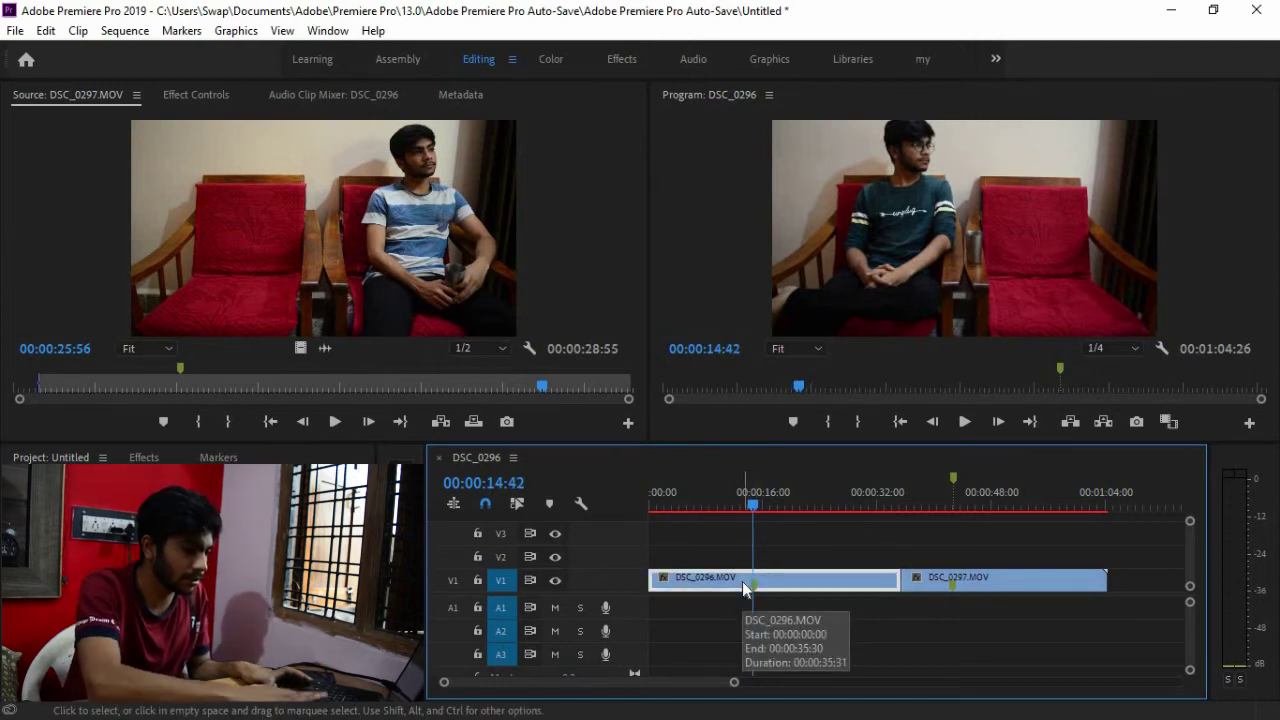
Mark DSC_0296.MOV's matching sync moment and stack DSC_0297.MOV on V2 with markers aligned
key(m)
drag(963, 590, 764, 555)
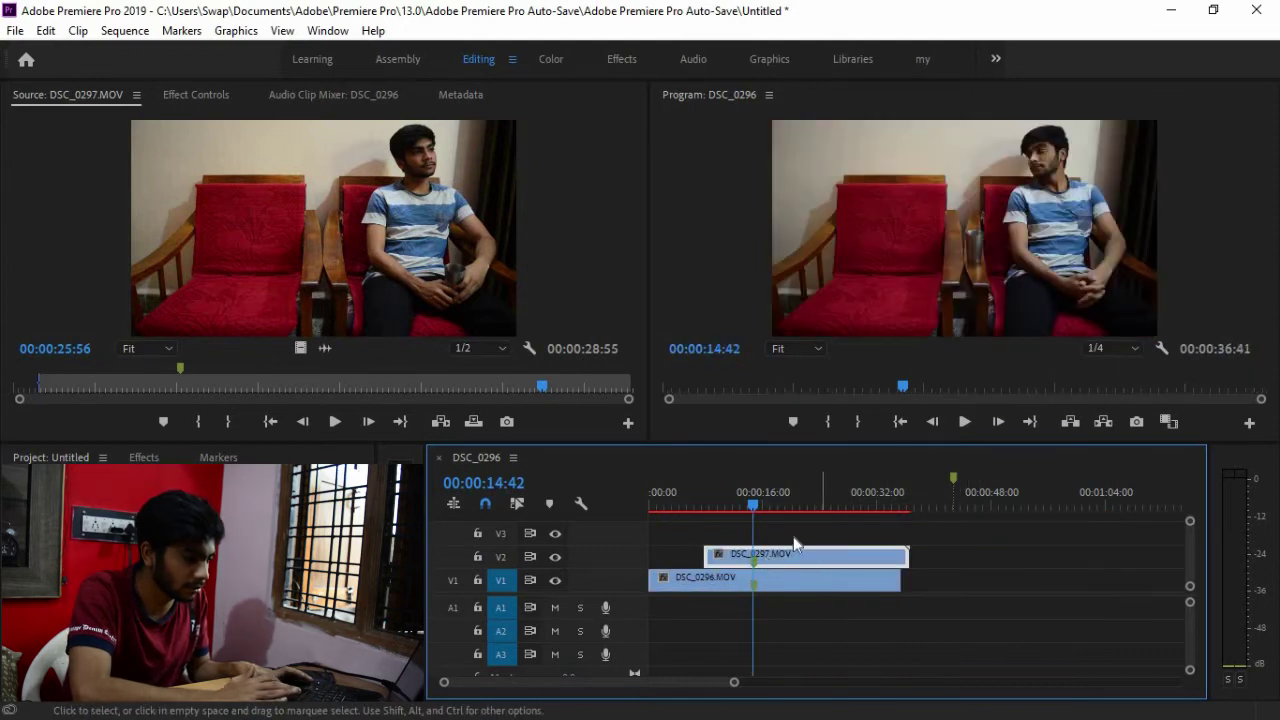
drag(754, 505, 898, 515)
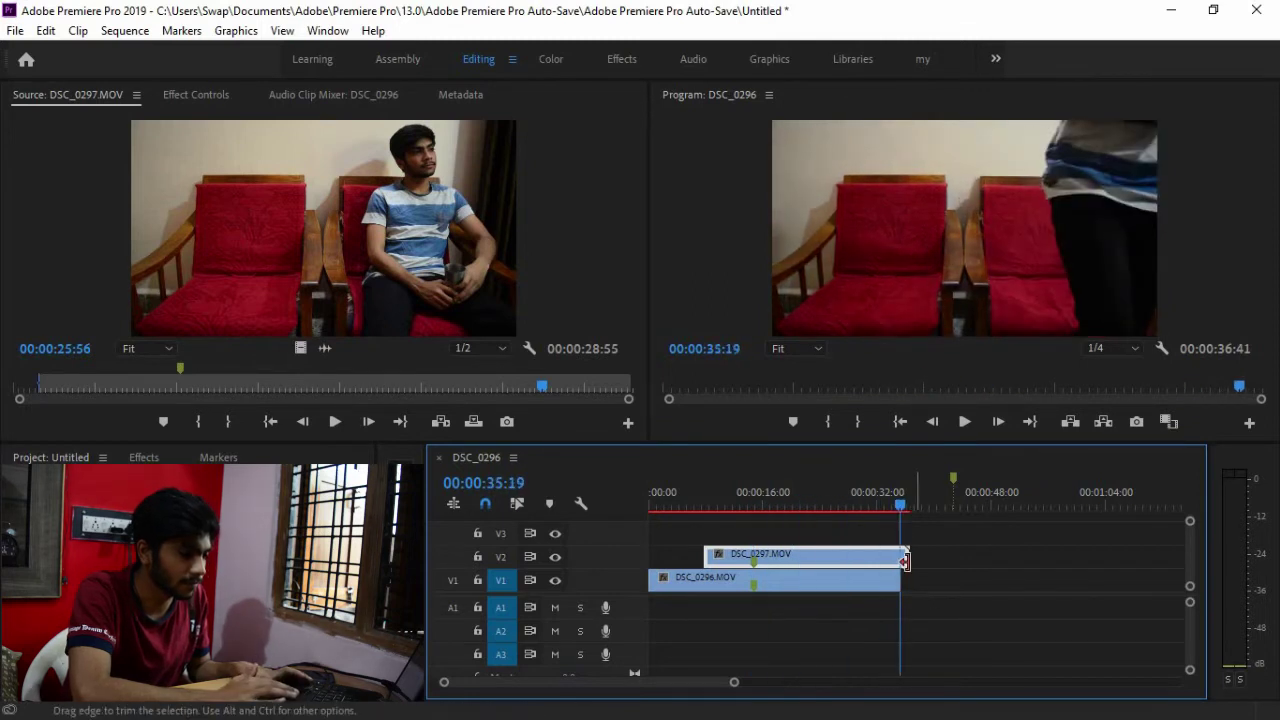
Trim DSC_0297.MOV's end flush with DSC_0296.MOV and show its Effect Controls
drag(904, 561, 897, 557)
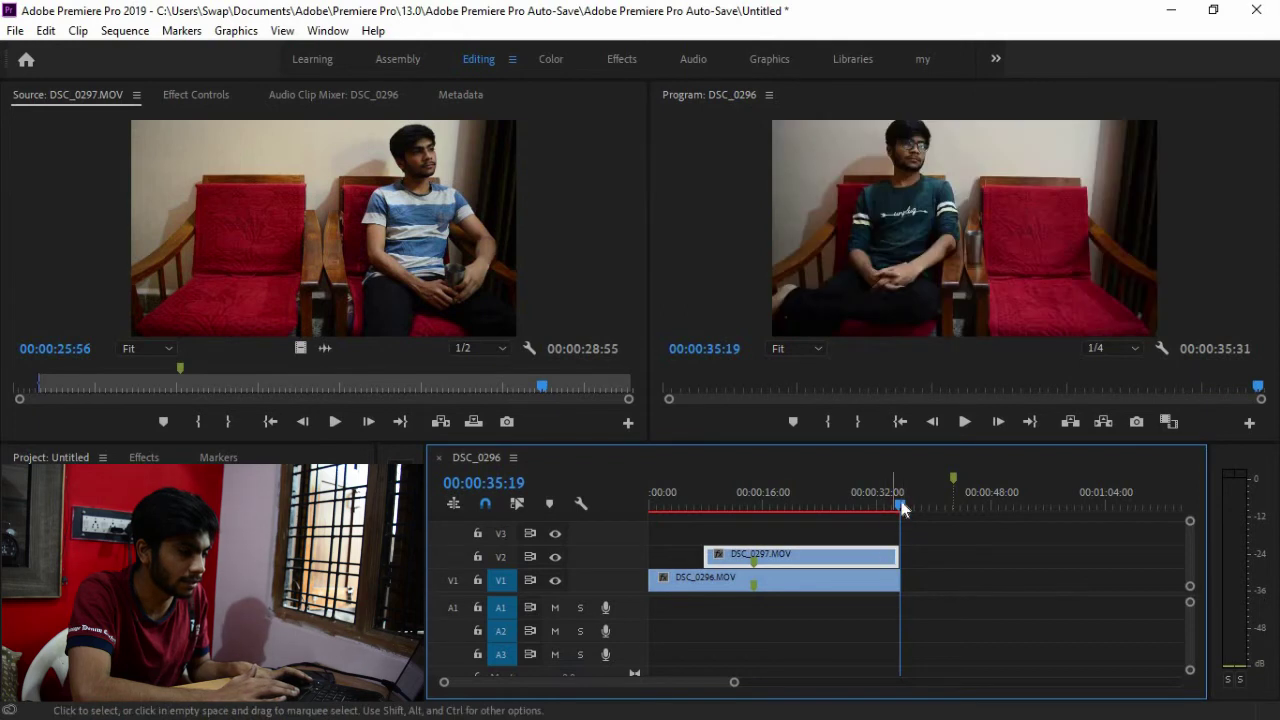
drag(902, 507, 752, 505)
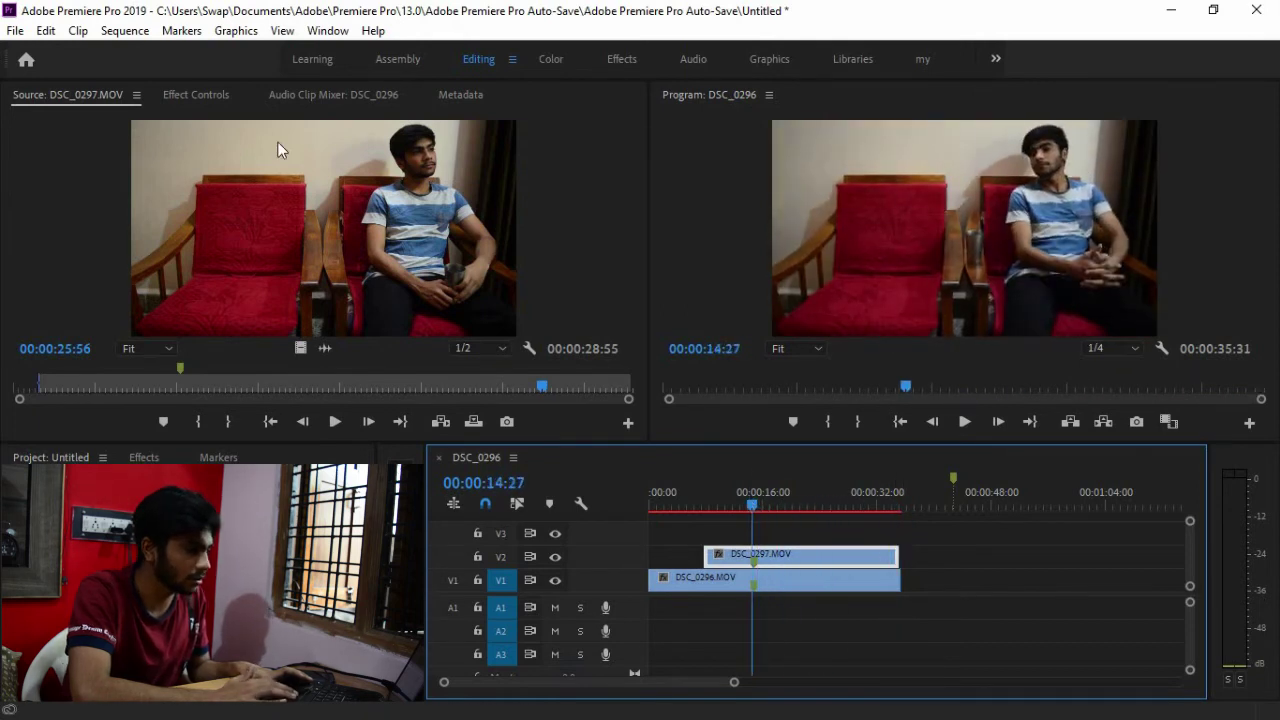
click(210, 94)
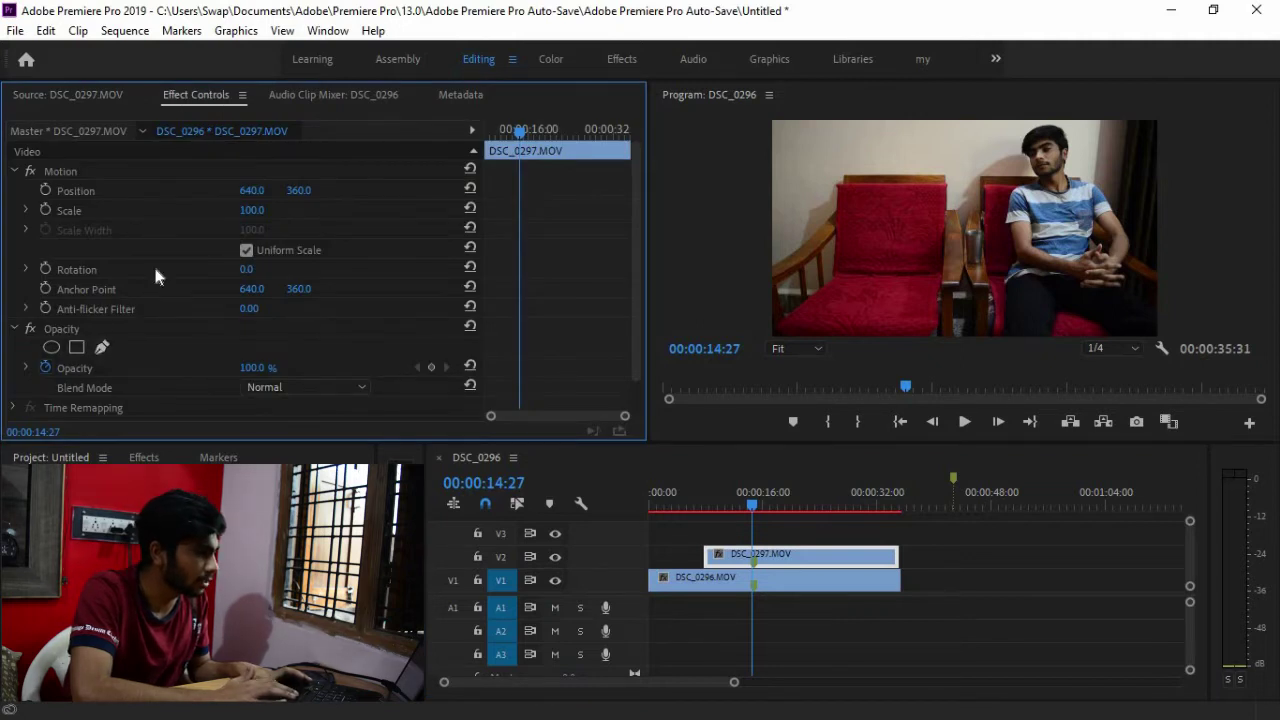
Draw a four-point free-draw Bezier opacity mask around the right-hand chair on DSC_0297.MOV
click(102, 348)
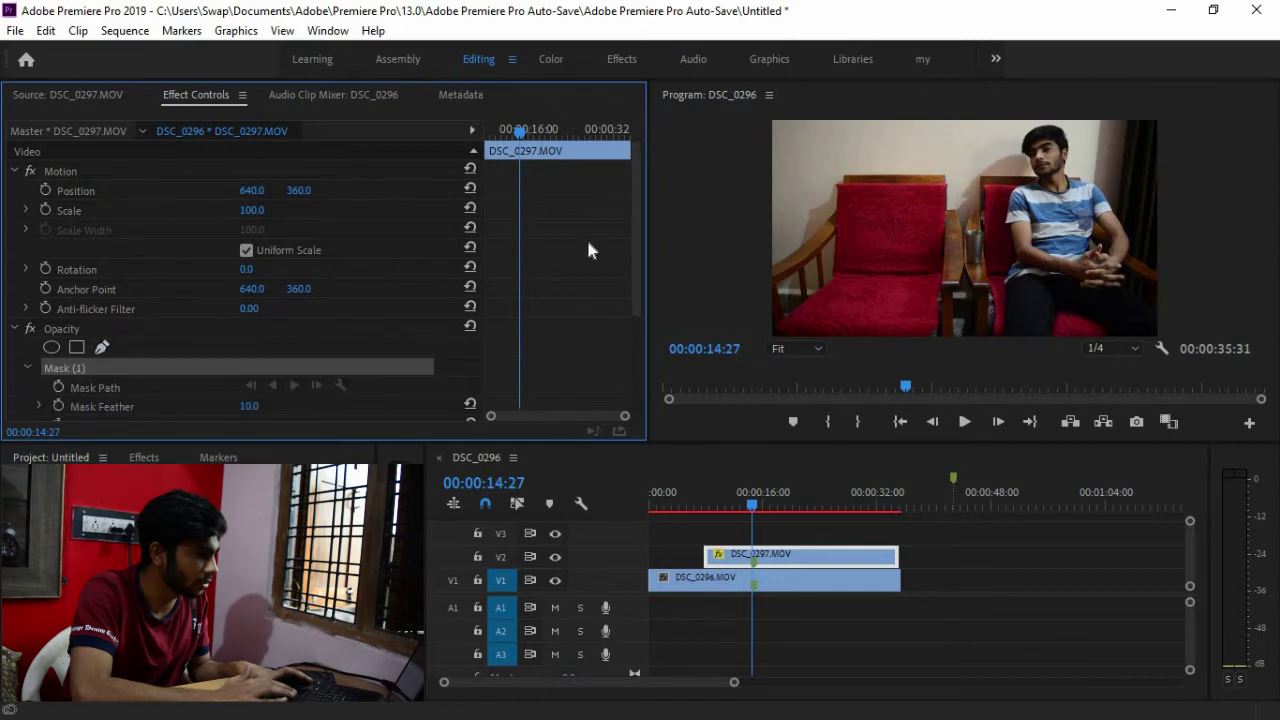
click(991, 125)
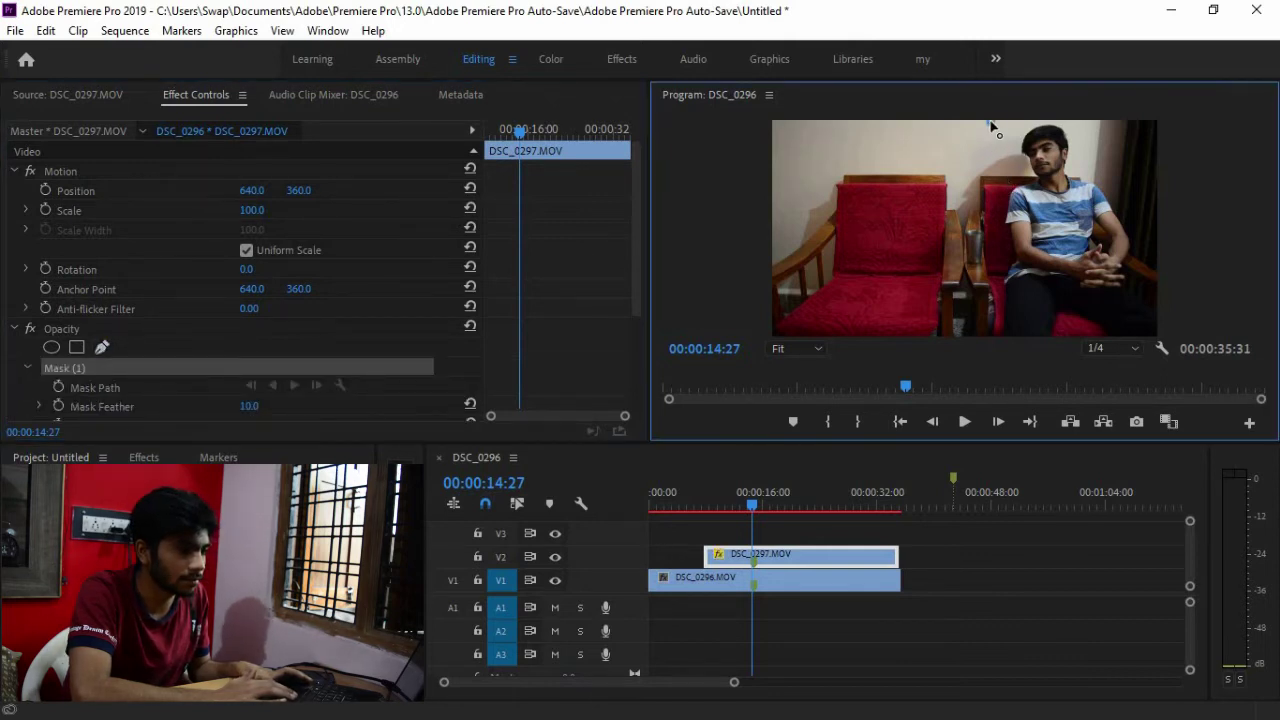
click(992, 337)
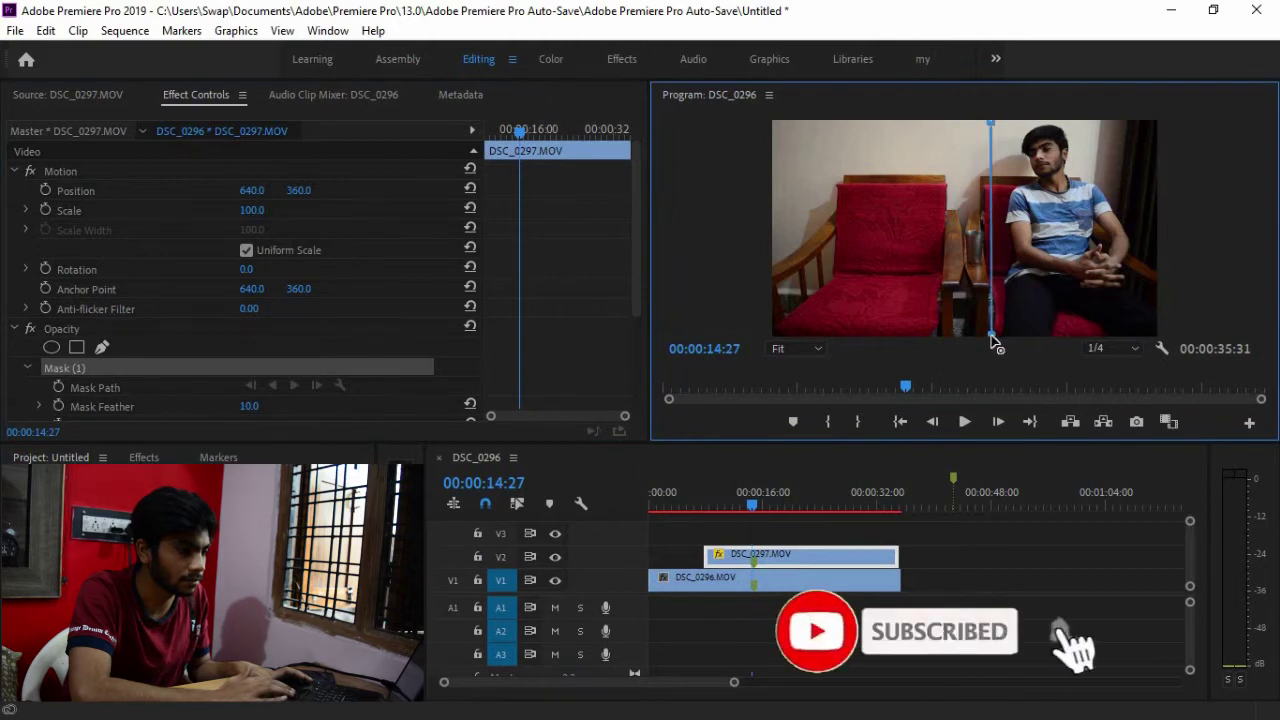
click(1157, 336)
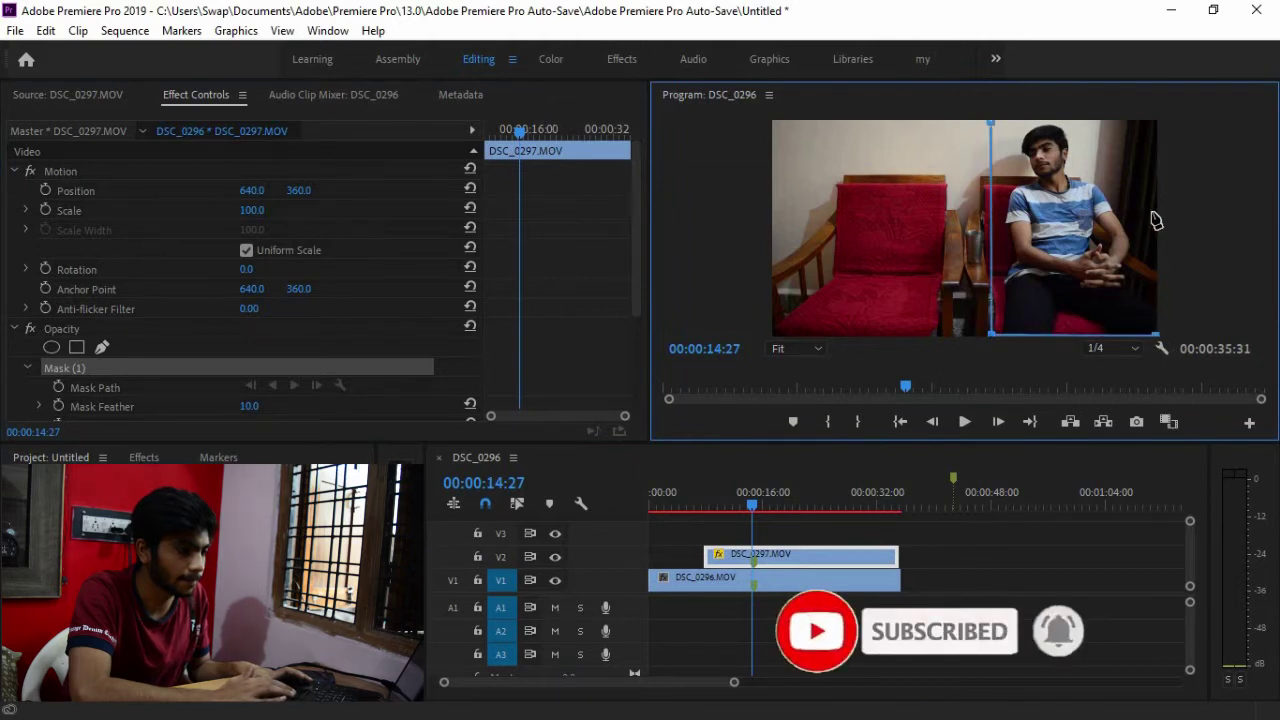
click(1157, 123)
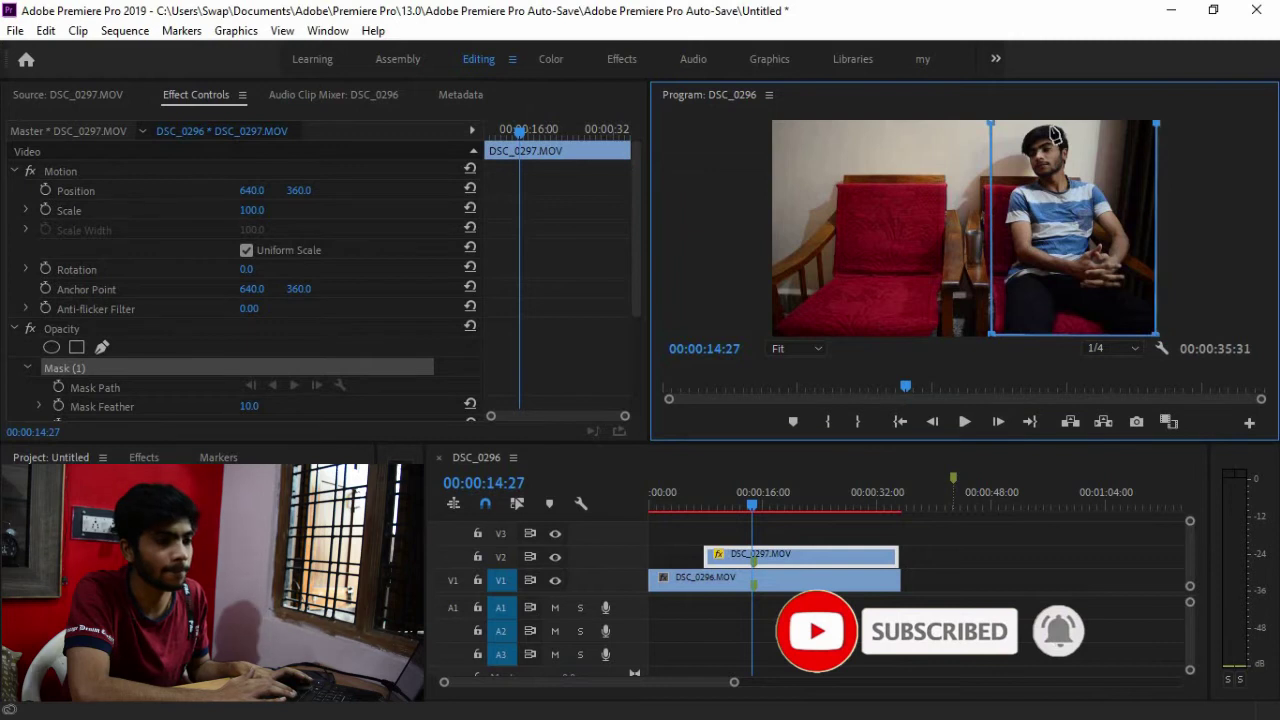
click(992, 123)
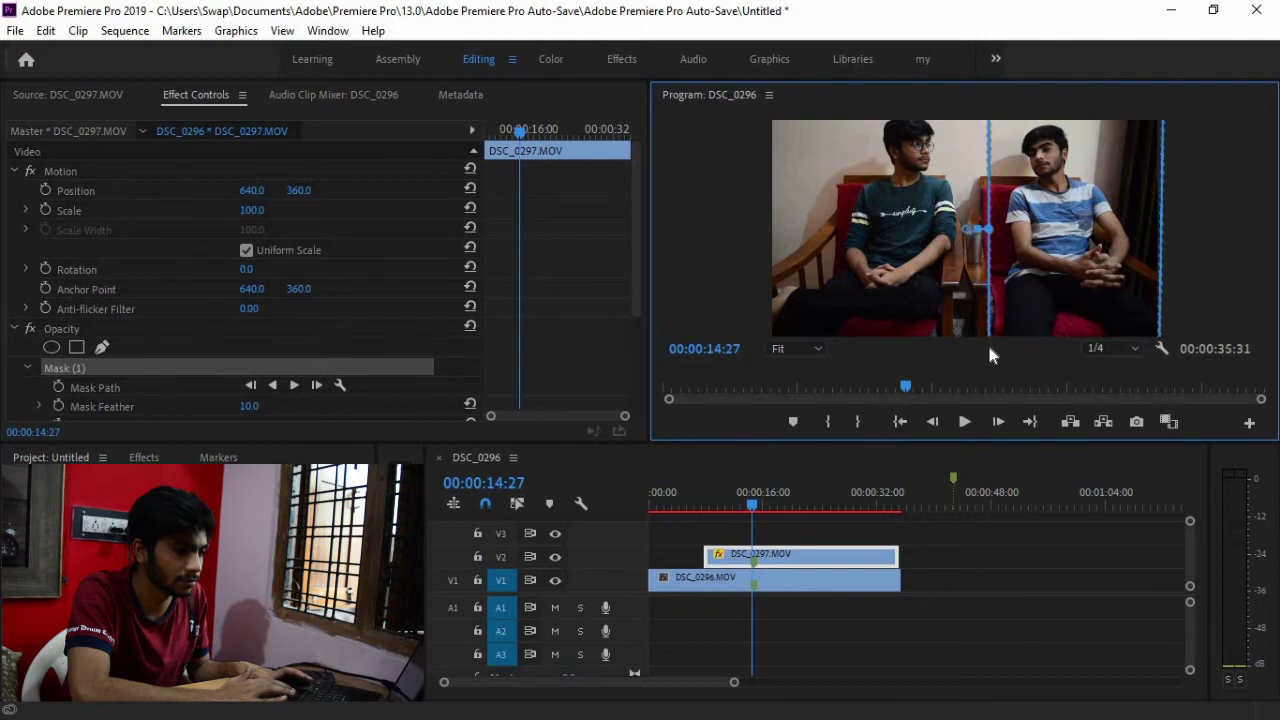
drag(717, 503, 677, 510)
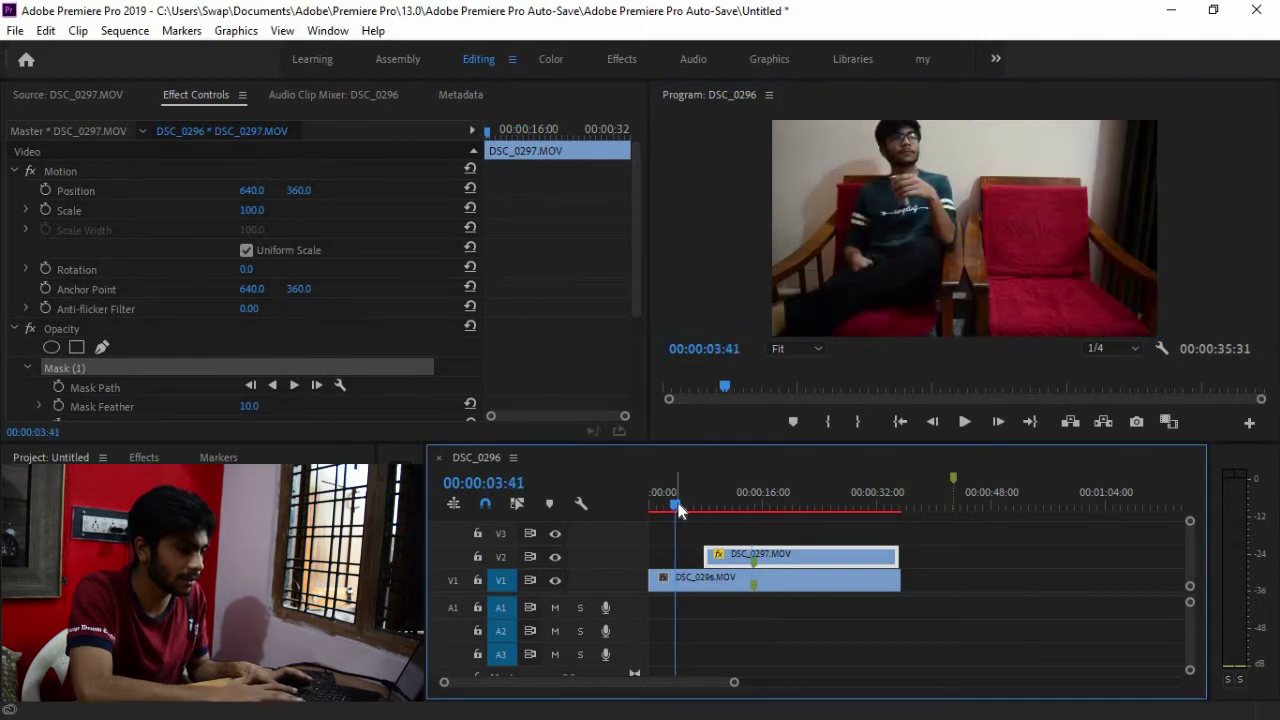
key(space)
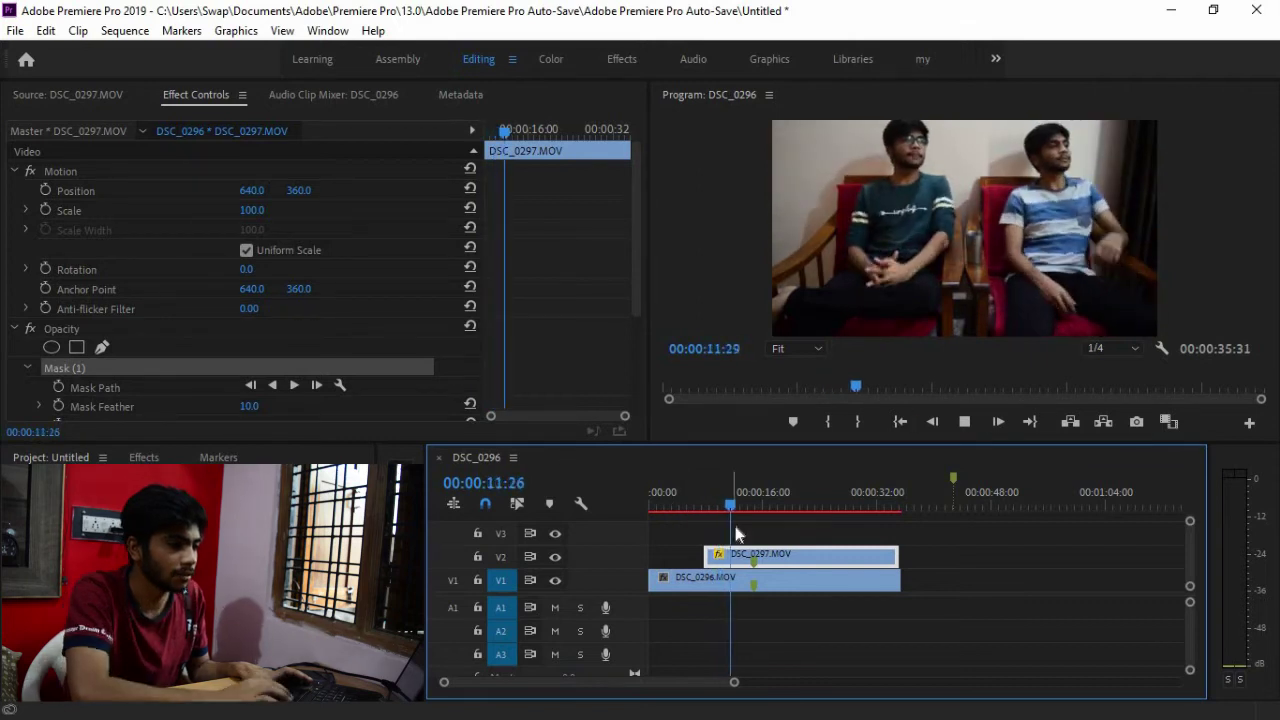
drag(735, 516, 715, 510)
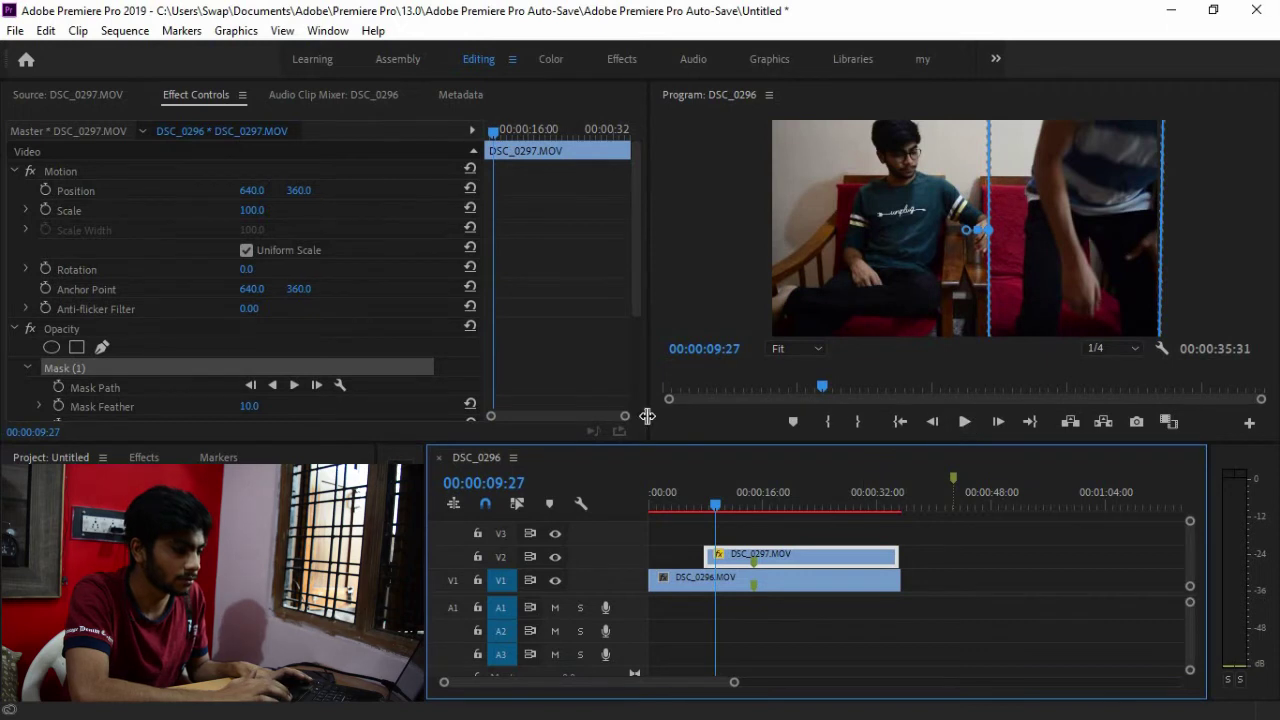
At 00:00:09:27, add a Mask Path keyframe and pull the mask's left edge between the two people
click(59, 388)
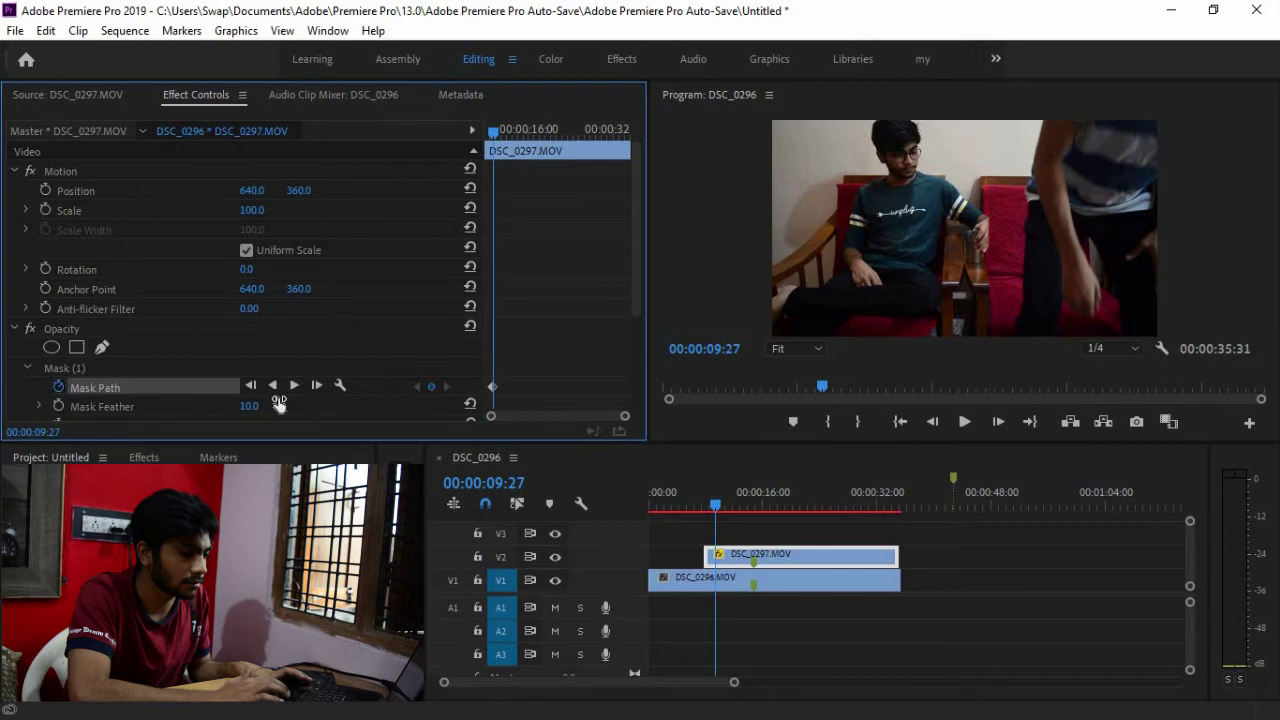
click(156, 369)
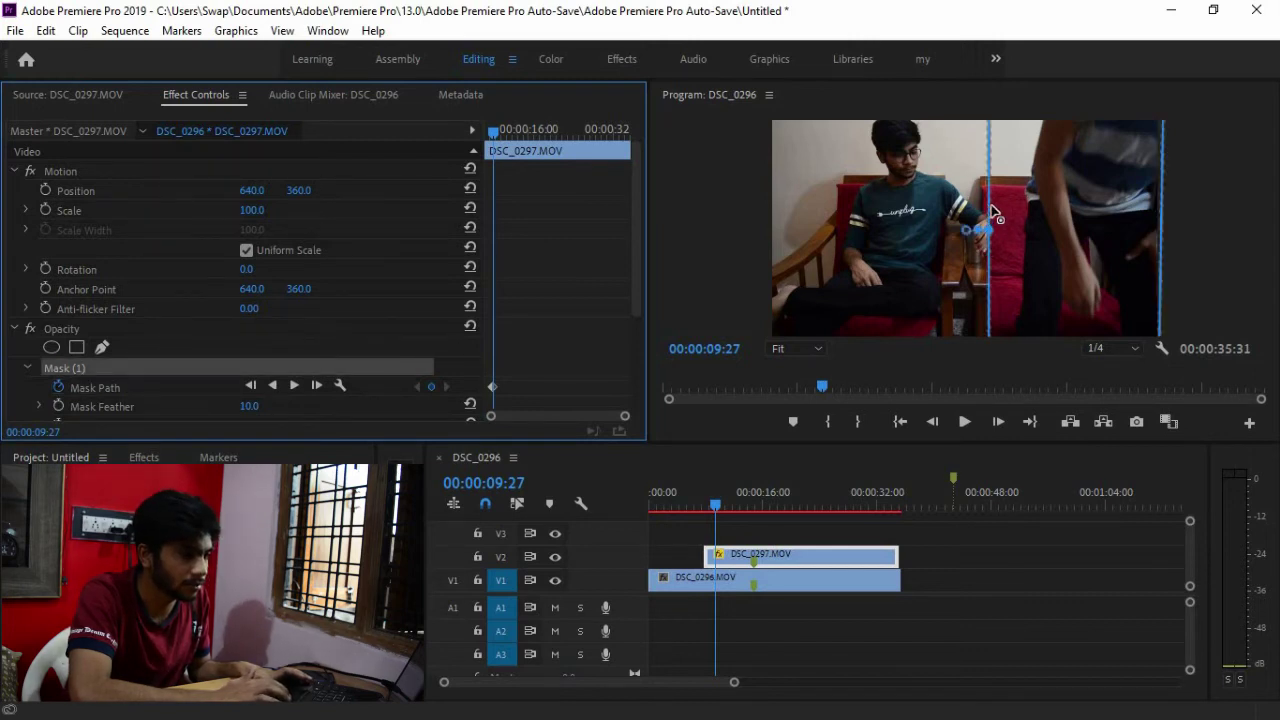
drag(993, 213, 1010, 233)
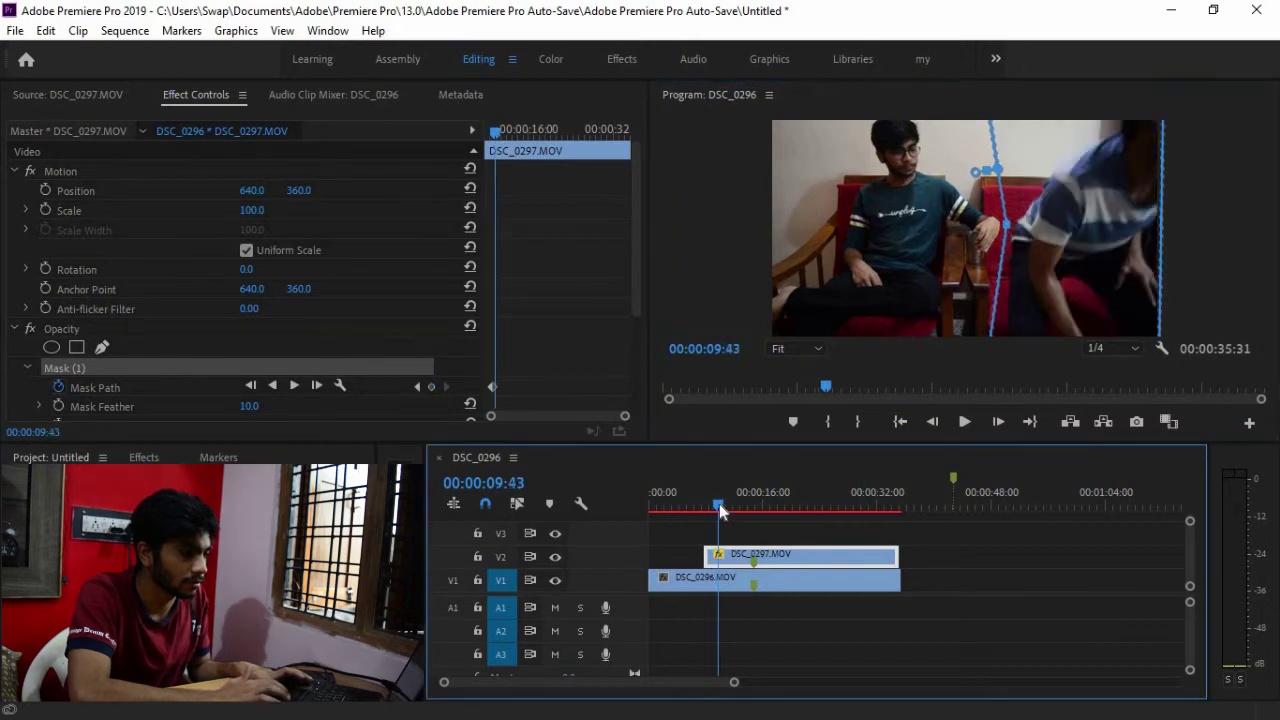
drag(718, 510, 723, 511)
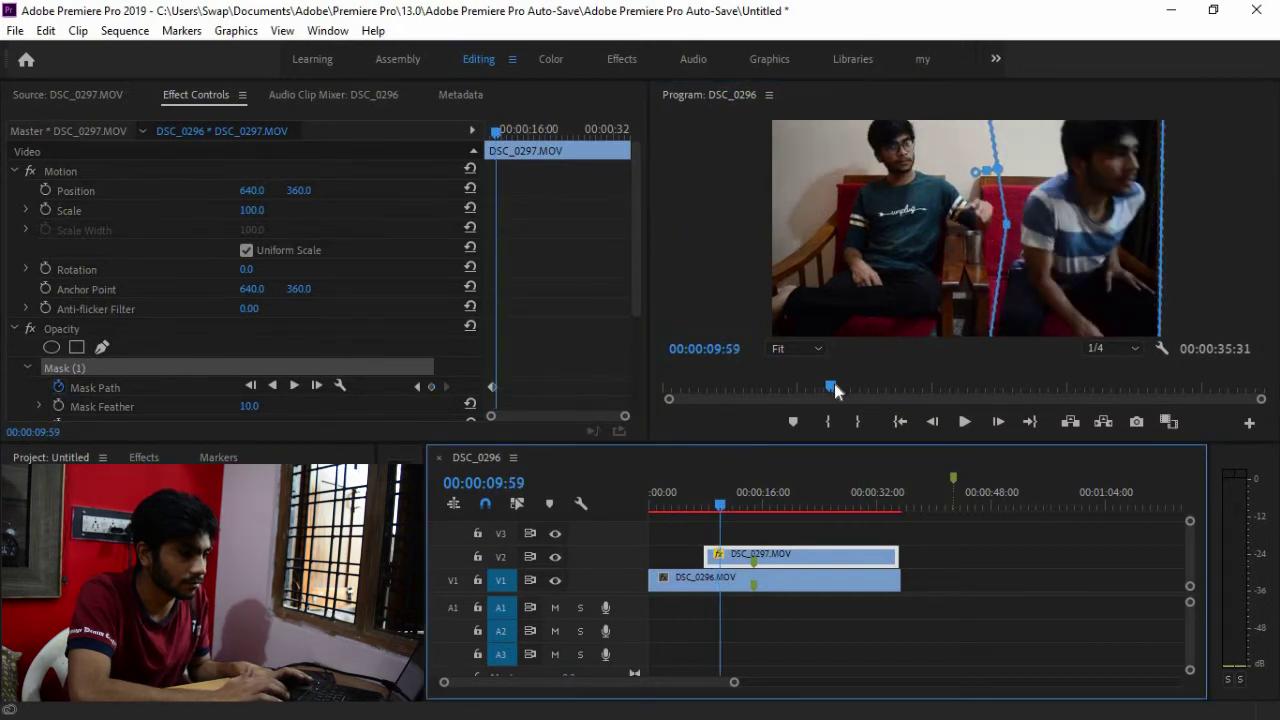
drag(724, 511, 719, 511)
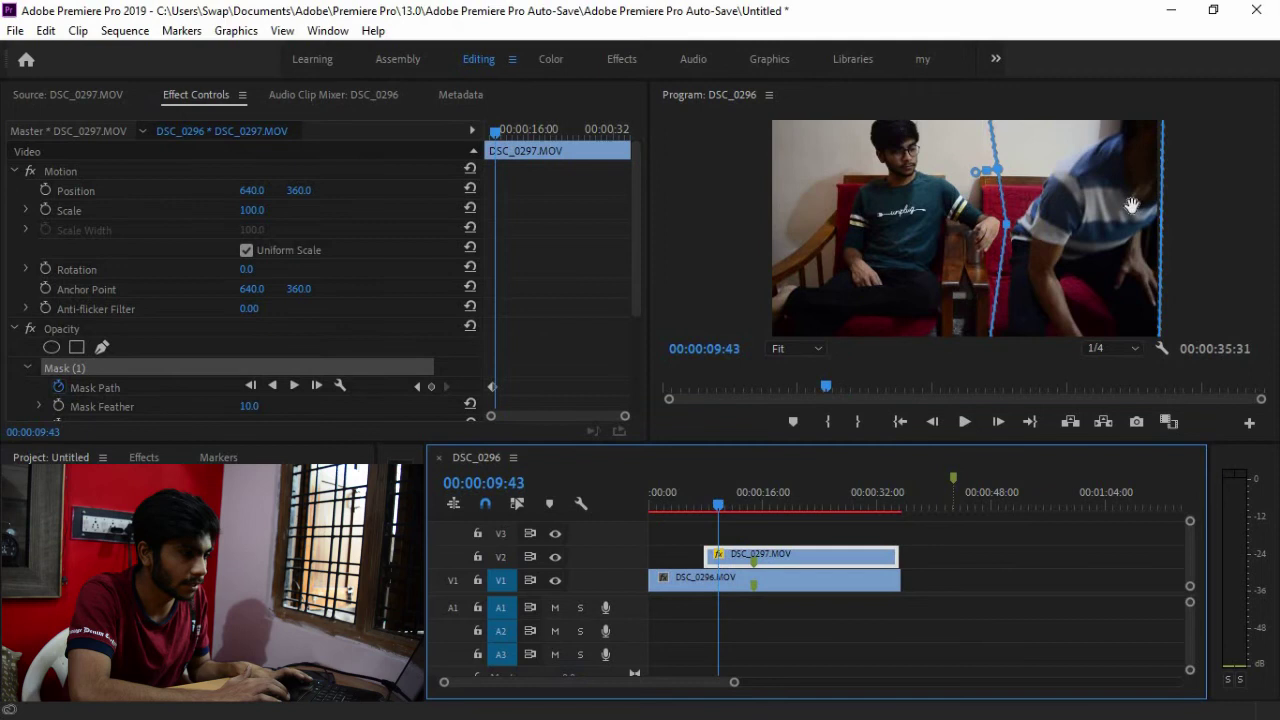
Adjust the mask's left edge at the current frame and at 00:00:10:22 to follow the movement
click(1007, 226)
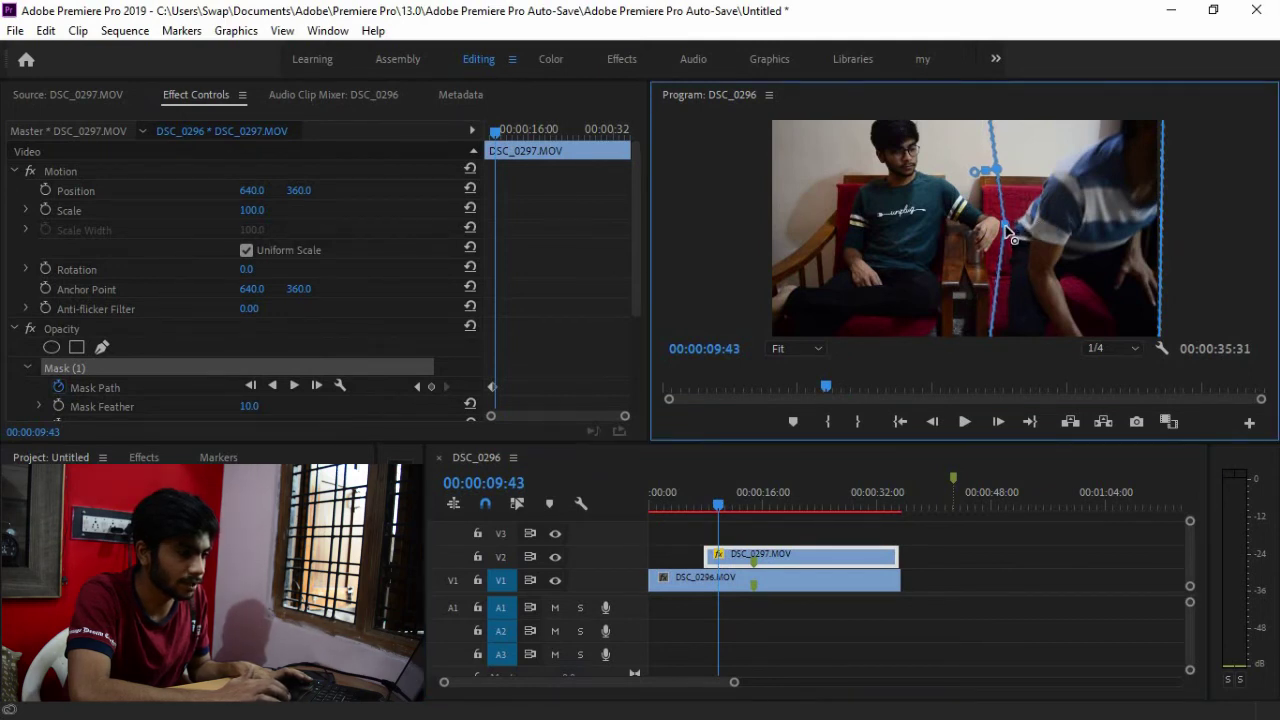
drag(719, 506, 724, 511)
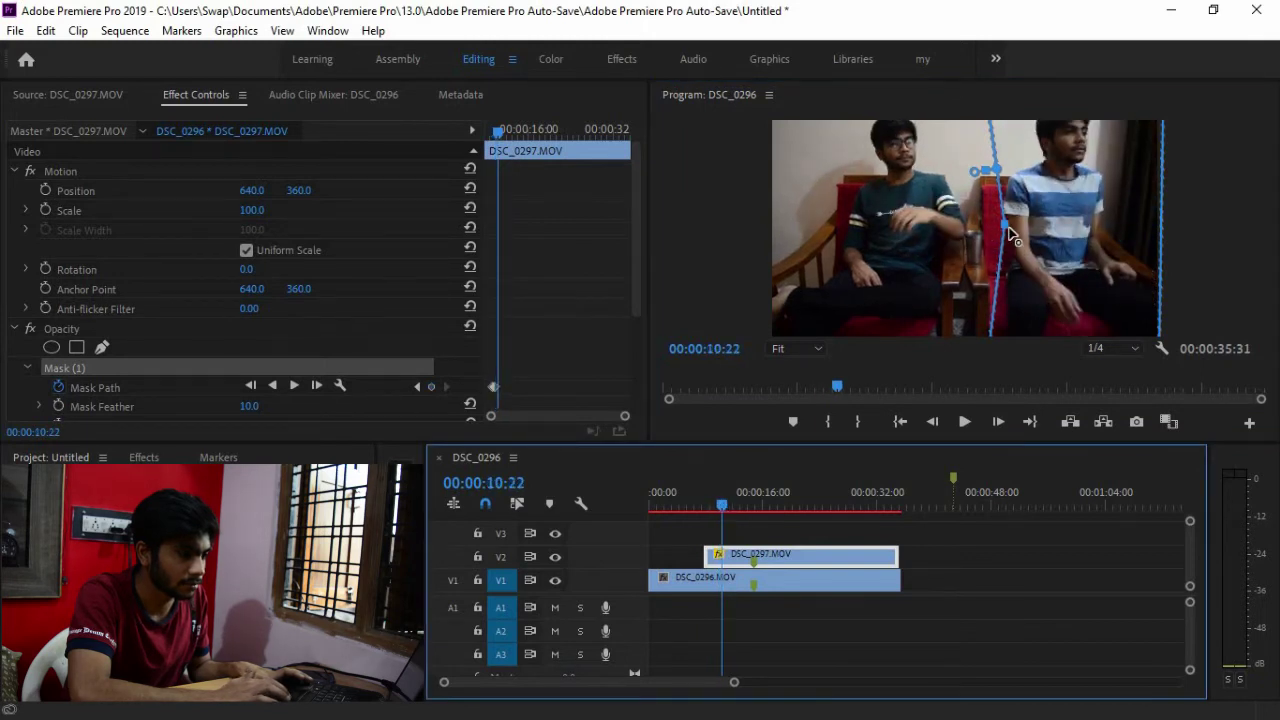
drag(1002, 228, 999, 228)
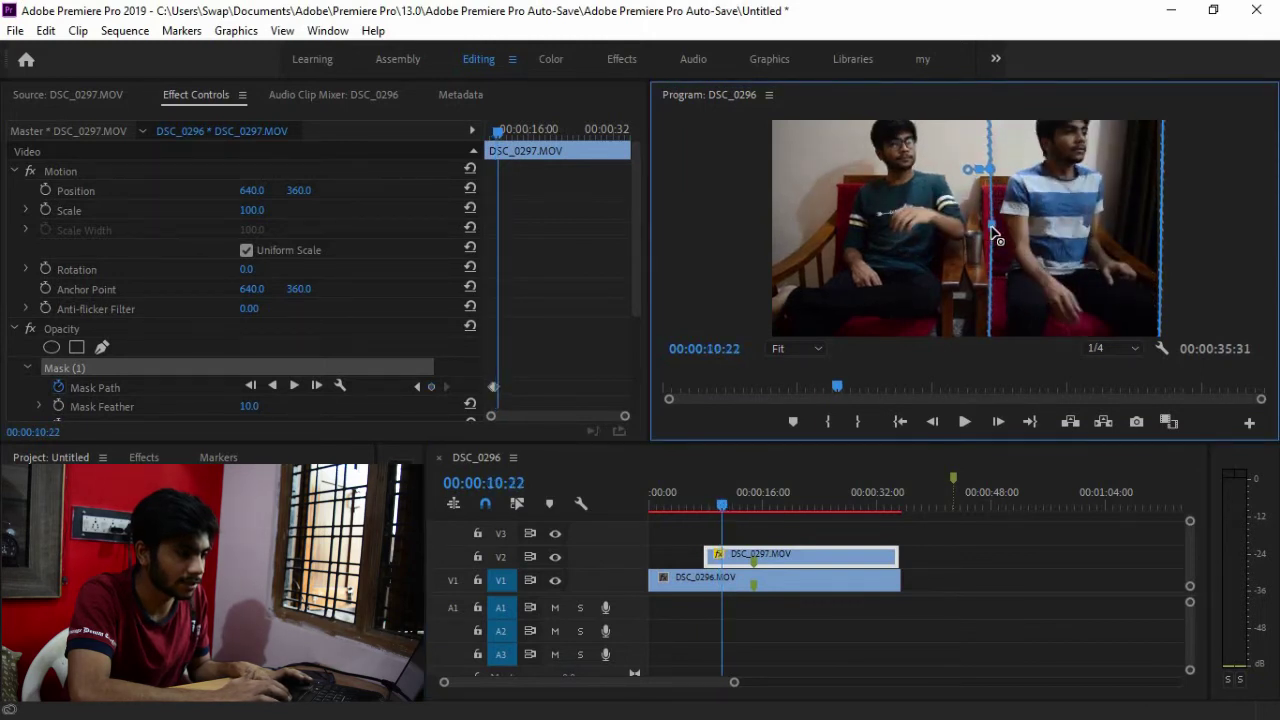
At 00:00:10:38, slant the mask's left edge diagonally between the people and zoom the keyframe view
drag(725, 507, 728, 507)
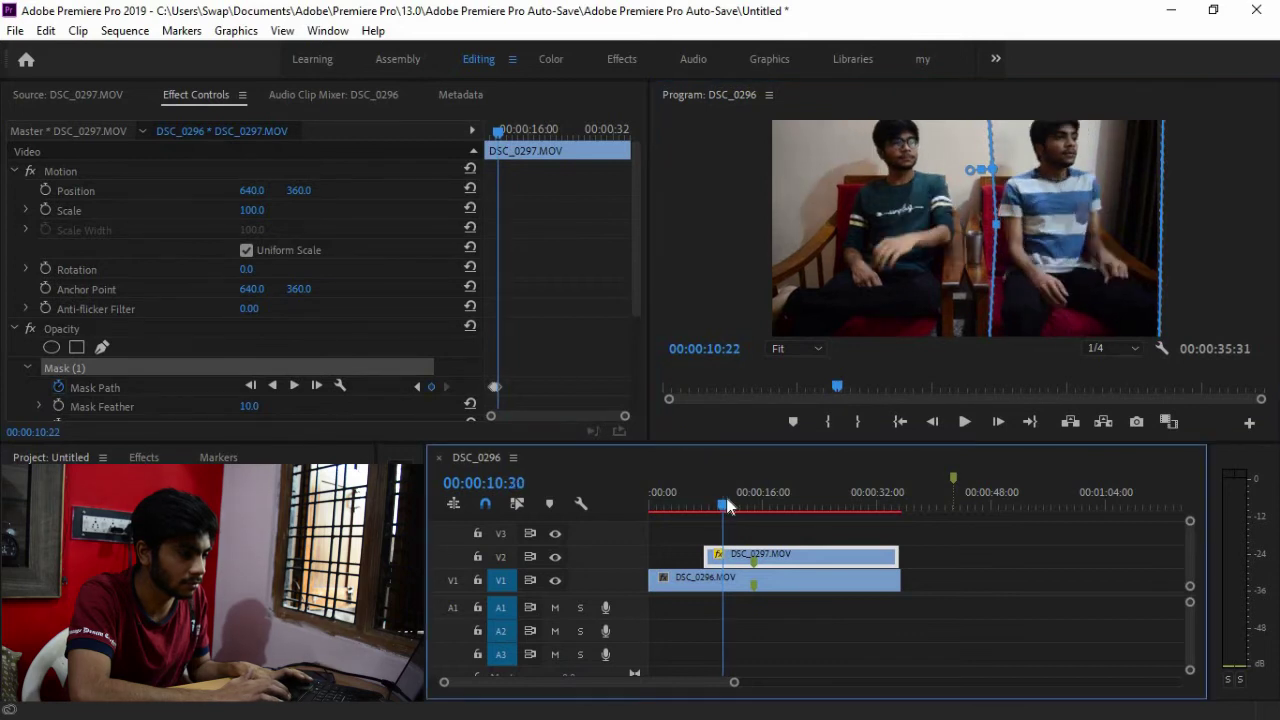
click(993, 232)
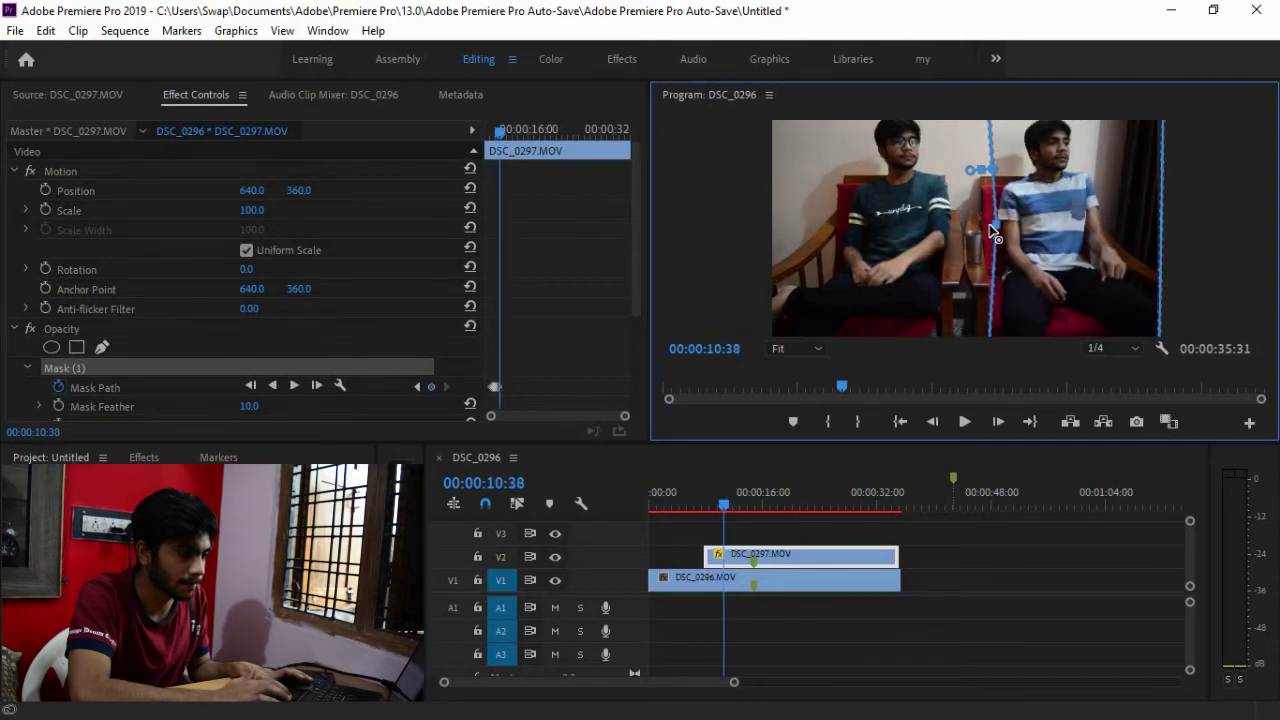
drag(980, 228, 953, 240)
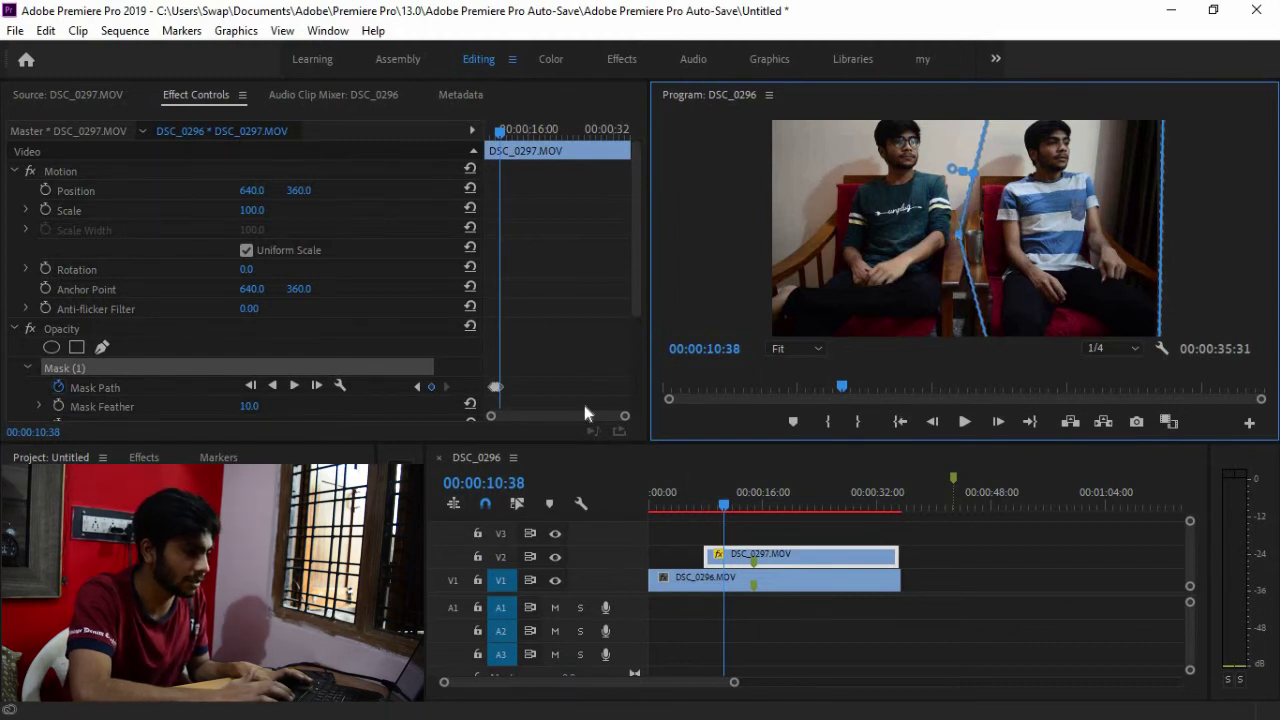
drag(620, 421, 594, 426)
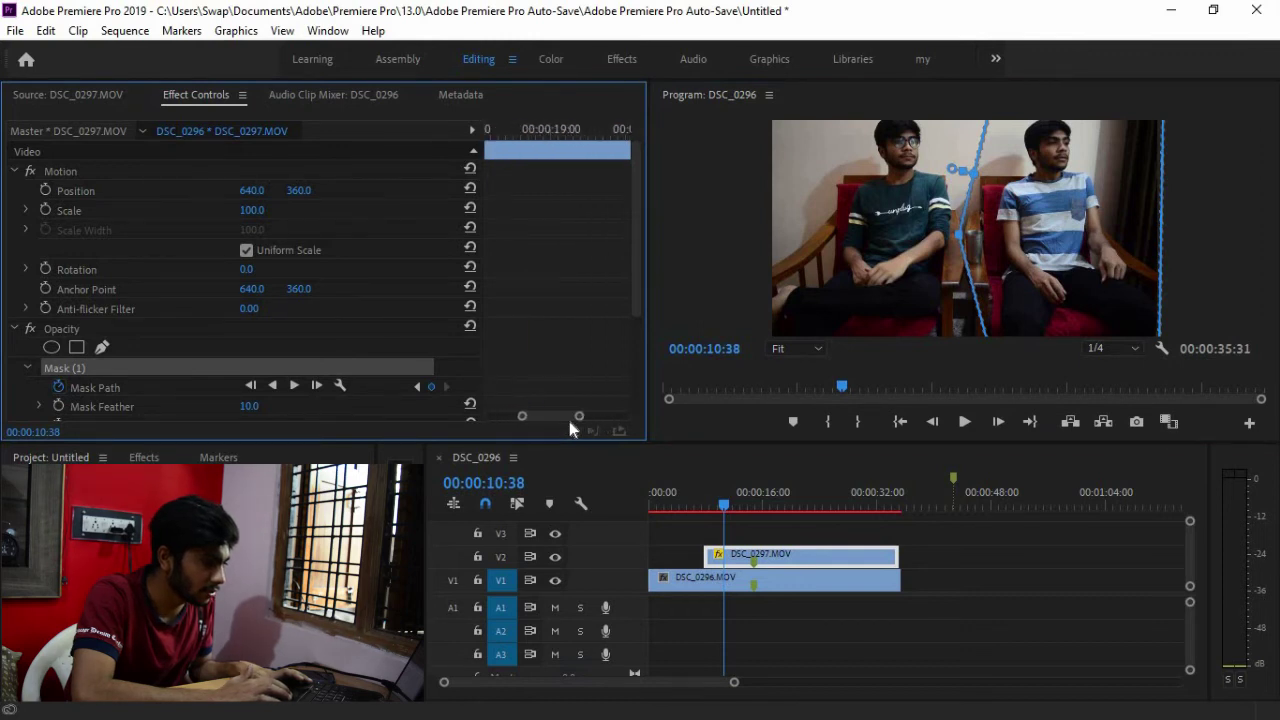
Play the sequence from its start to preview the side-by-side masked composite
scroll(530, 421, up, 6)
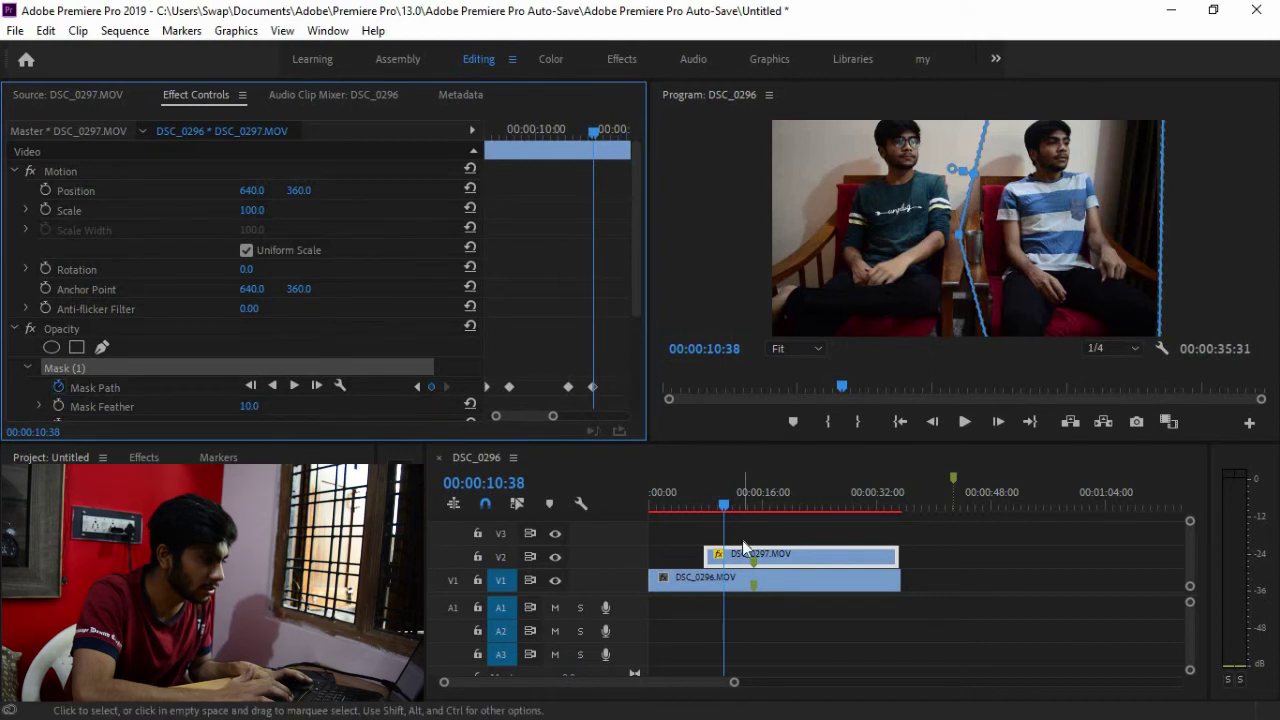
drag(696, 496, 668, 497)
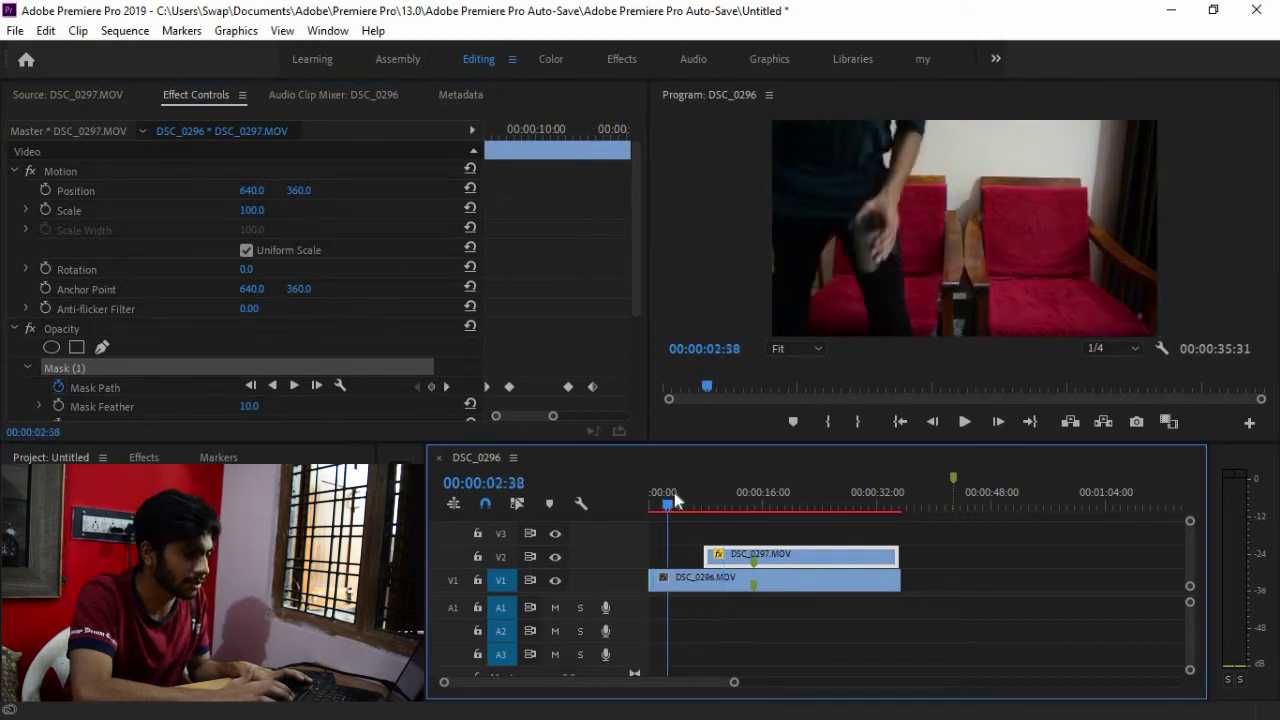
key(space)
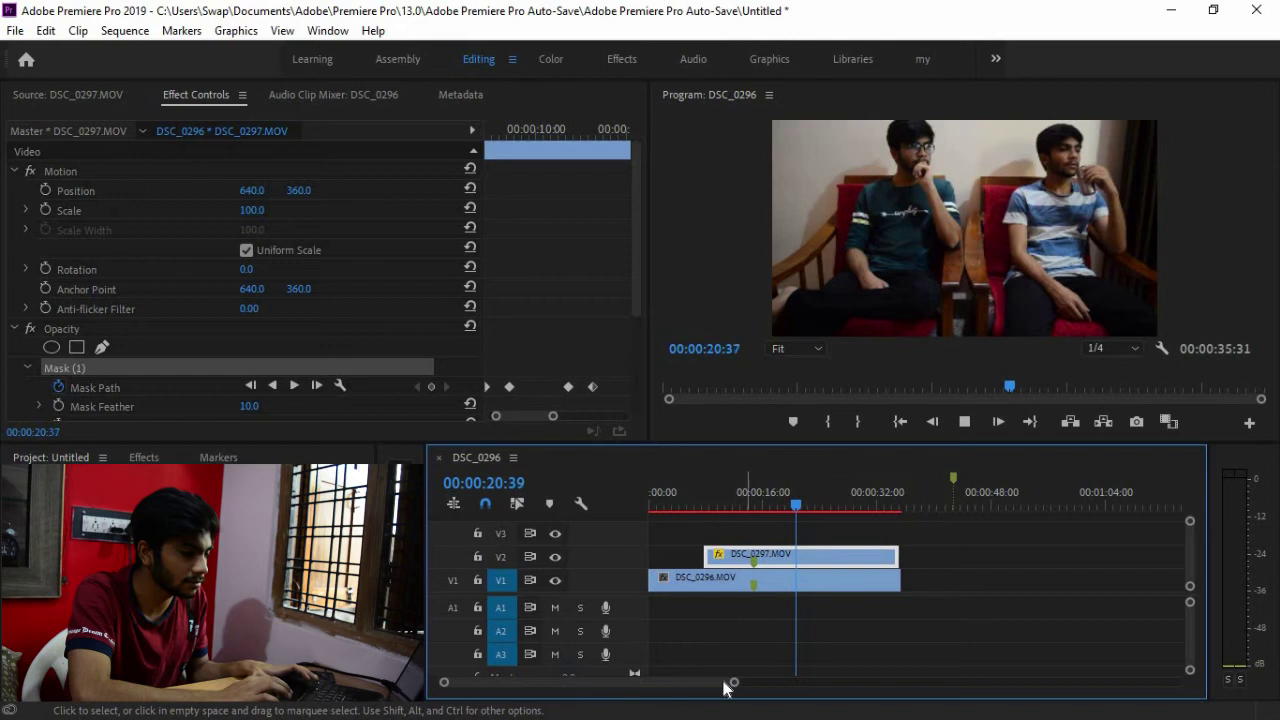
Zoom the timeline and scrub from around 00:00:14:46 to check the takes' sync
drag(731, 686, 676, 684)
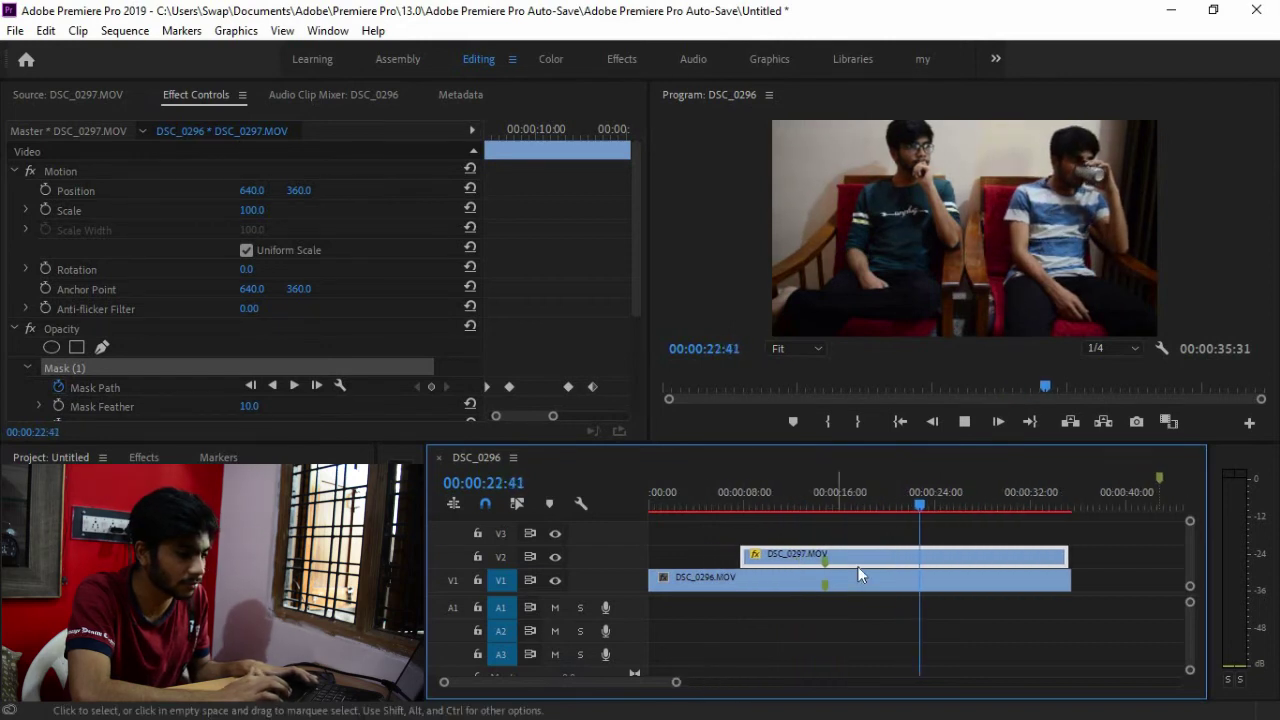
click(827, 501)
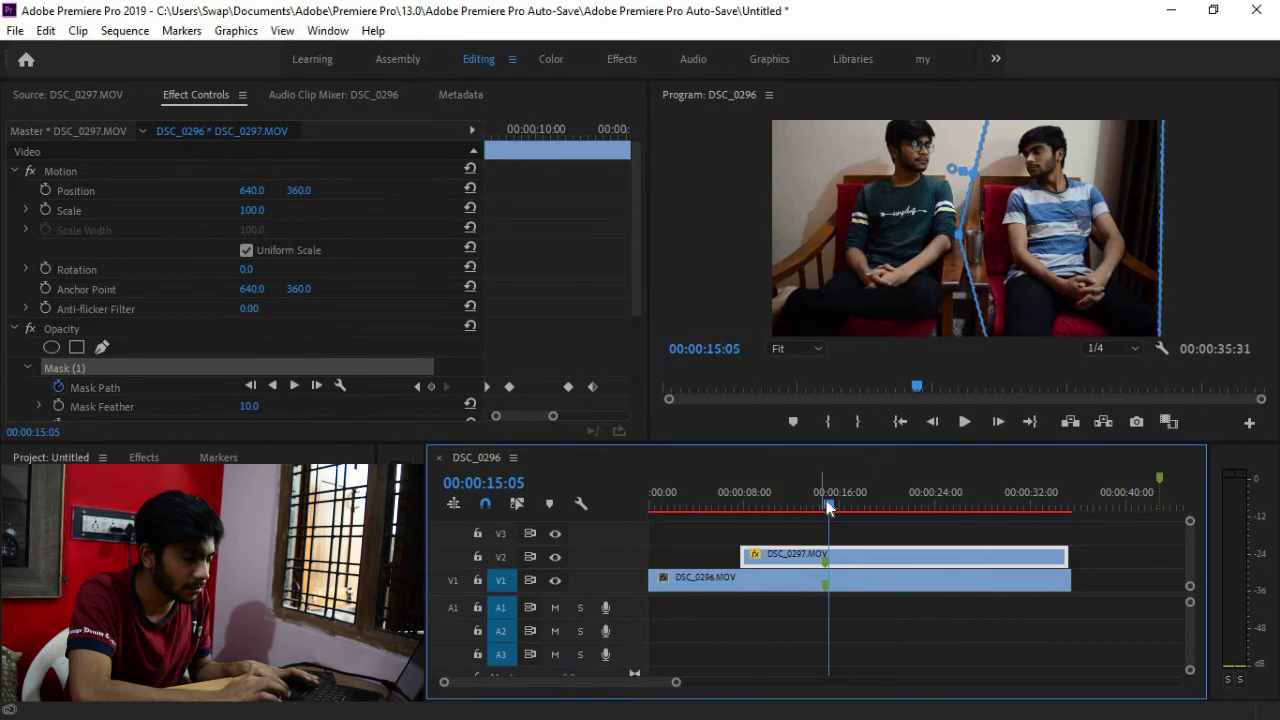
drag(827, 505, 858, 507)
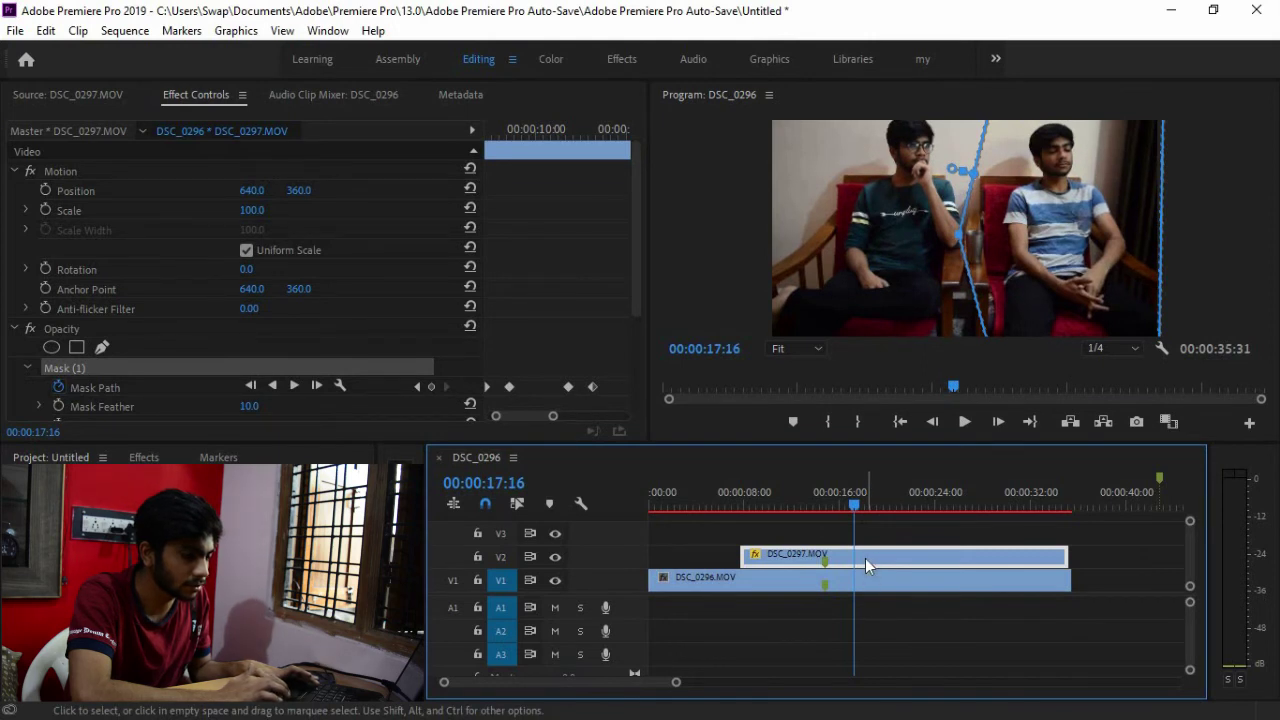
Slide DSC_0297 on V2 29 frames earlier and play from about 8 seconds to check timing
drag(865, 558, 861, 561)
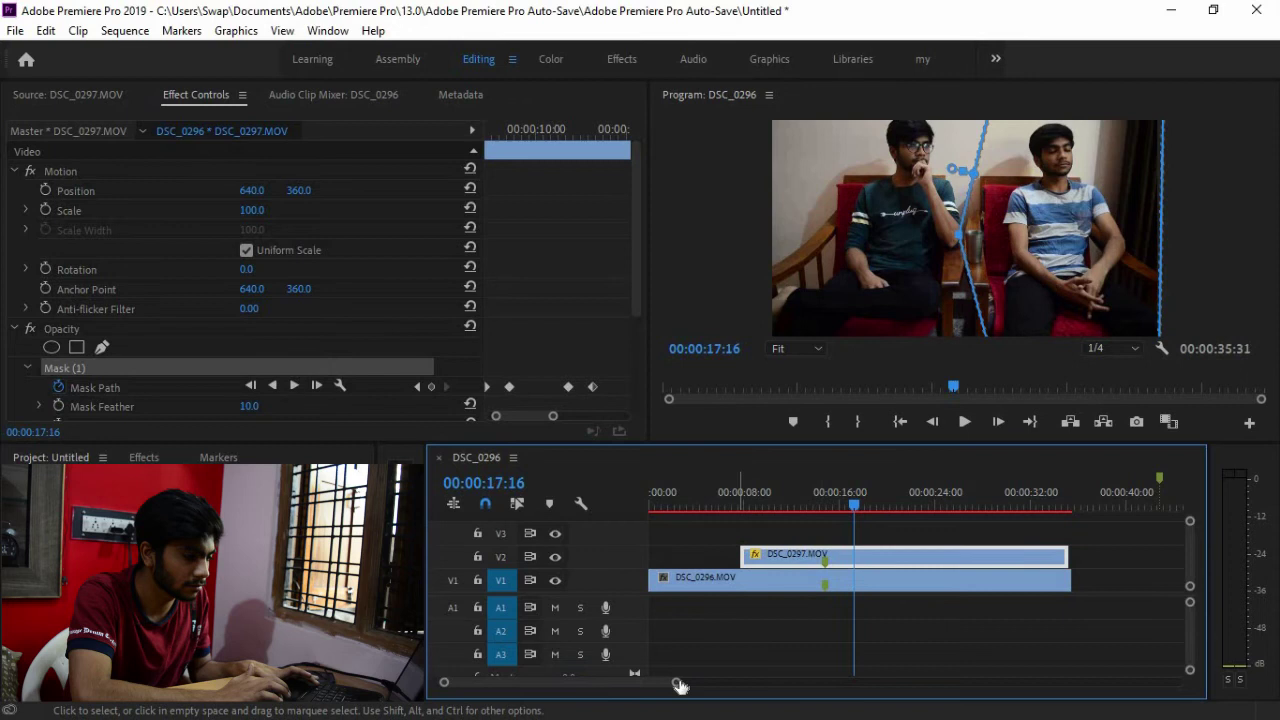
drag(676, 682, 620, 684)
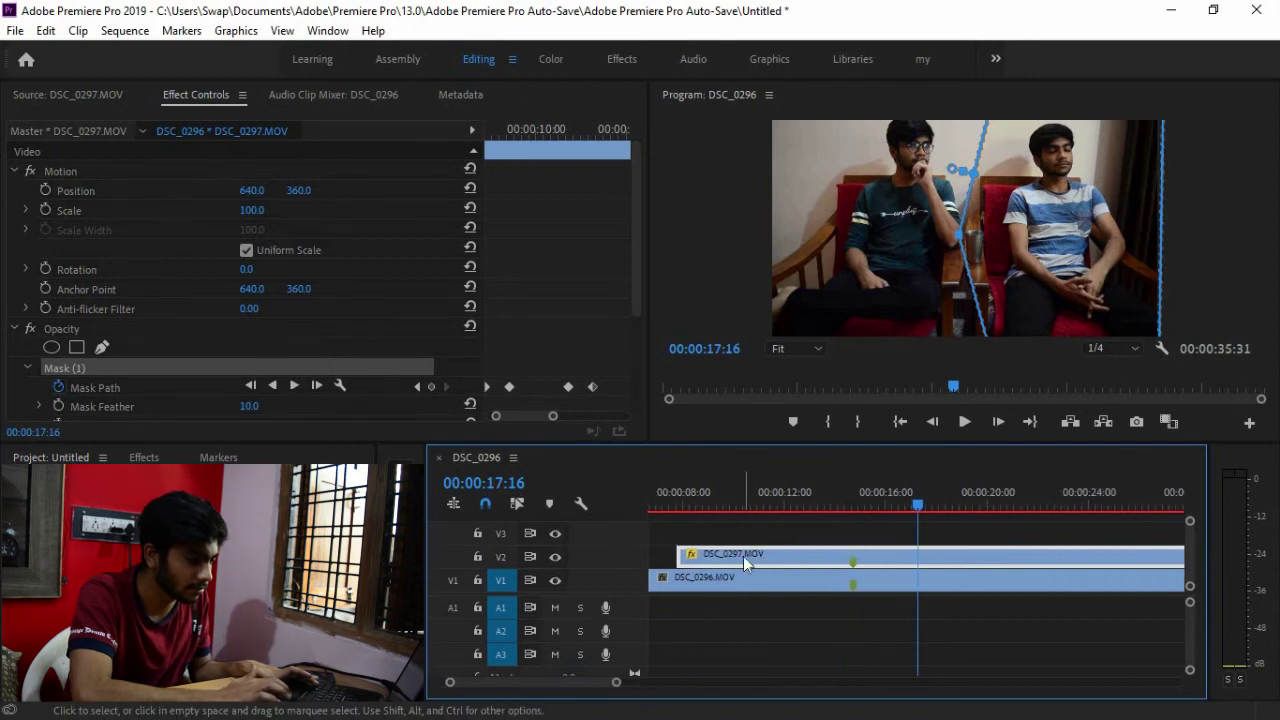
drag(743, 556, 732, 556)
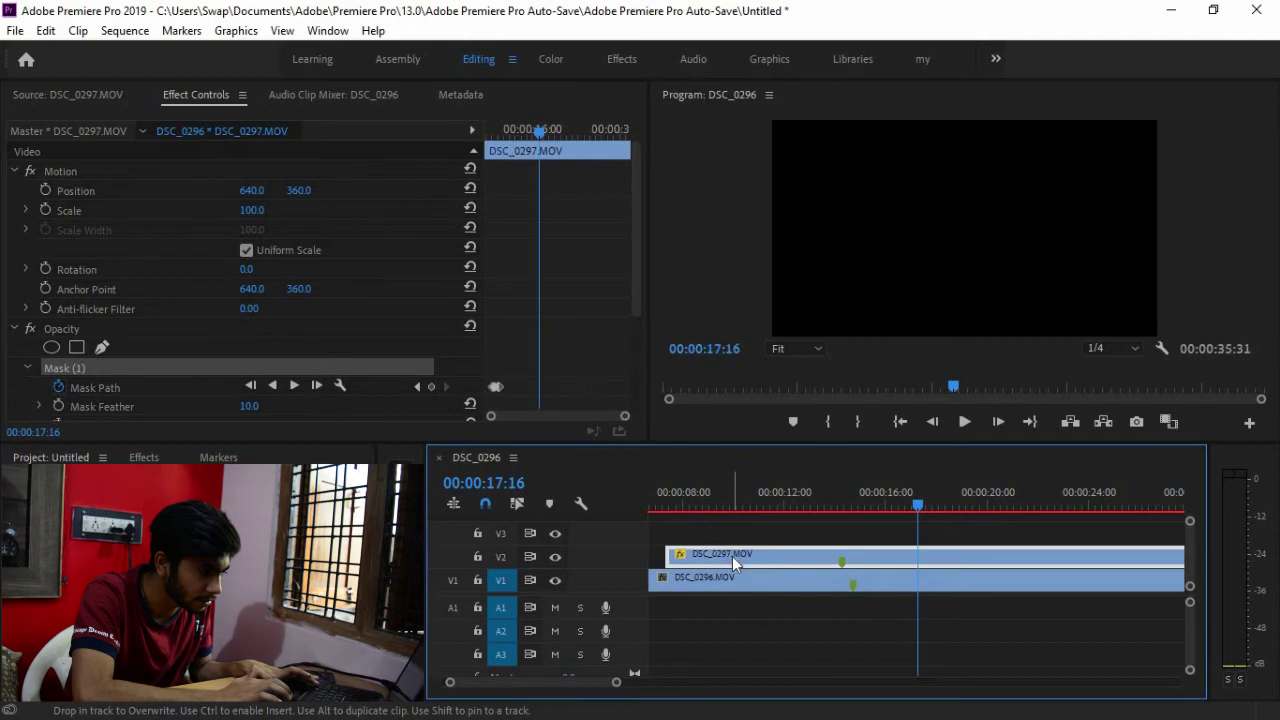
click(686, 504)
key(space)
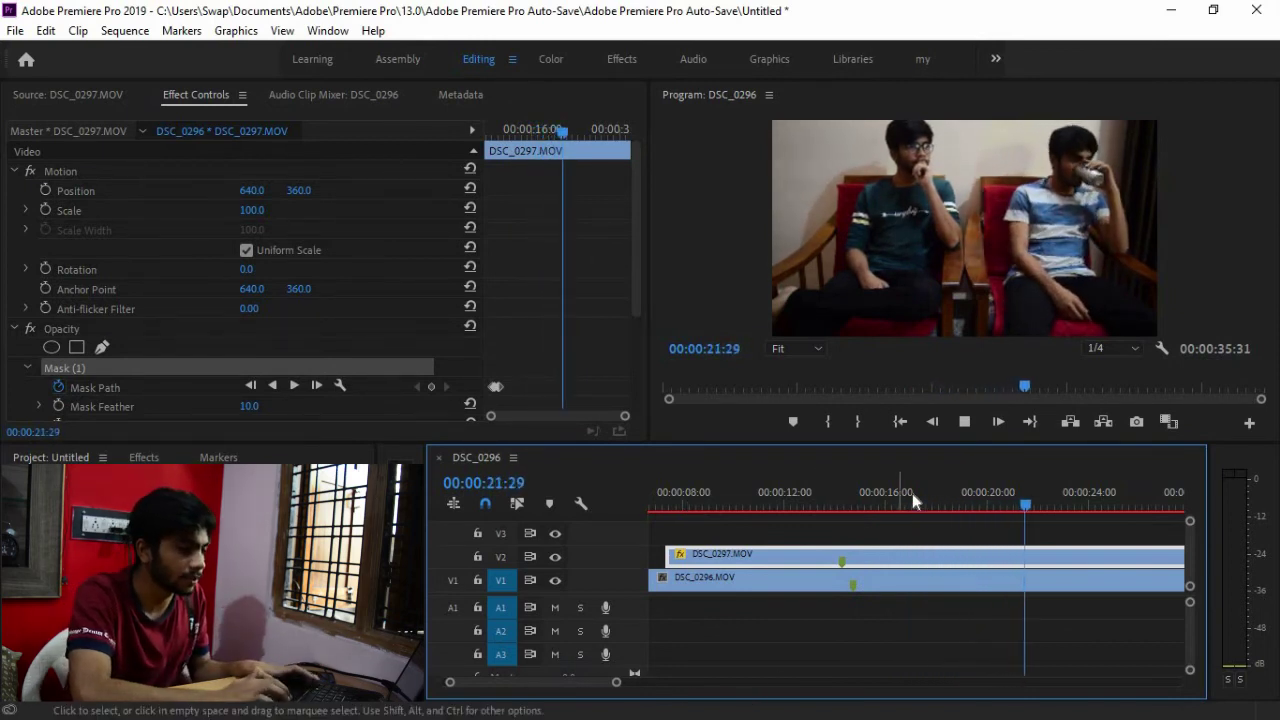
drag(927, 490, 935, 491)
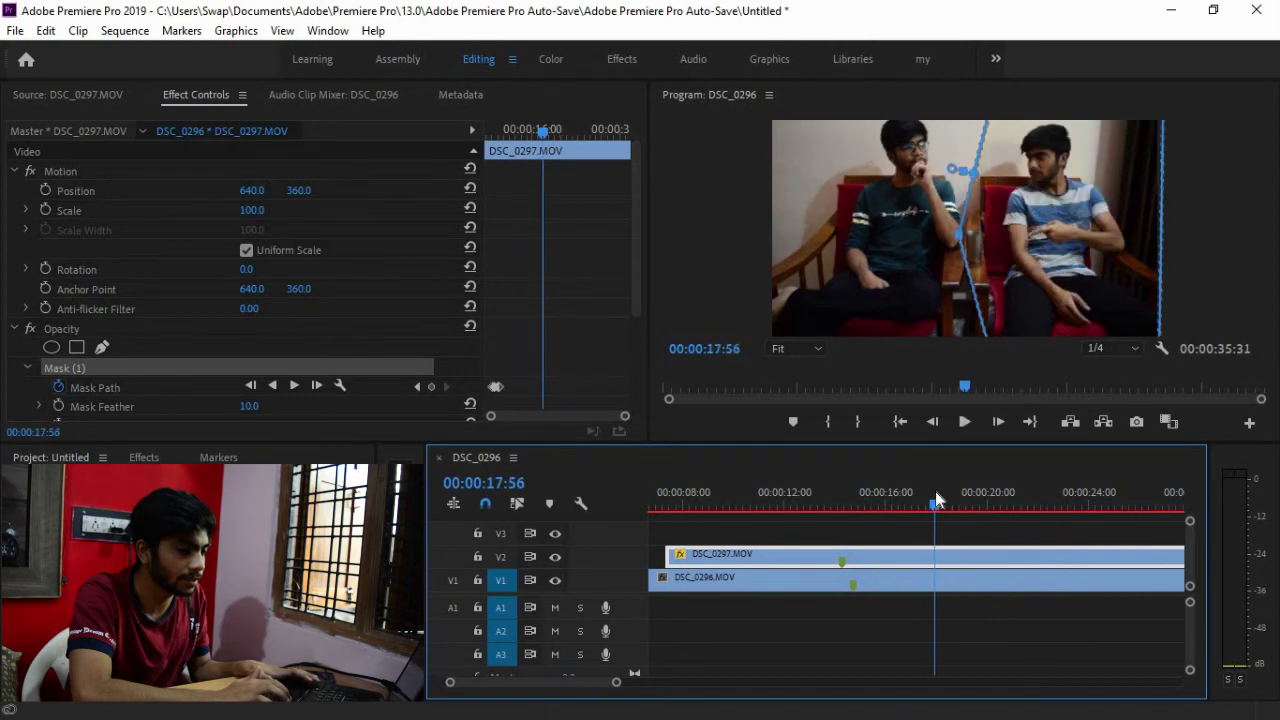
Reselect the V2 DSC_0297 clip and scroll Effect Controls down to its mask feather setting
click(817, 616)
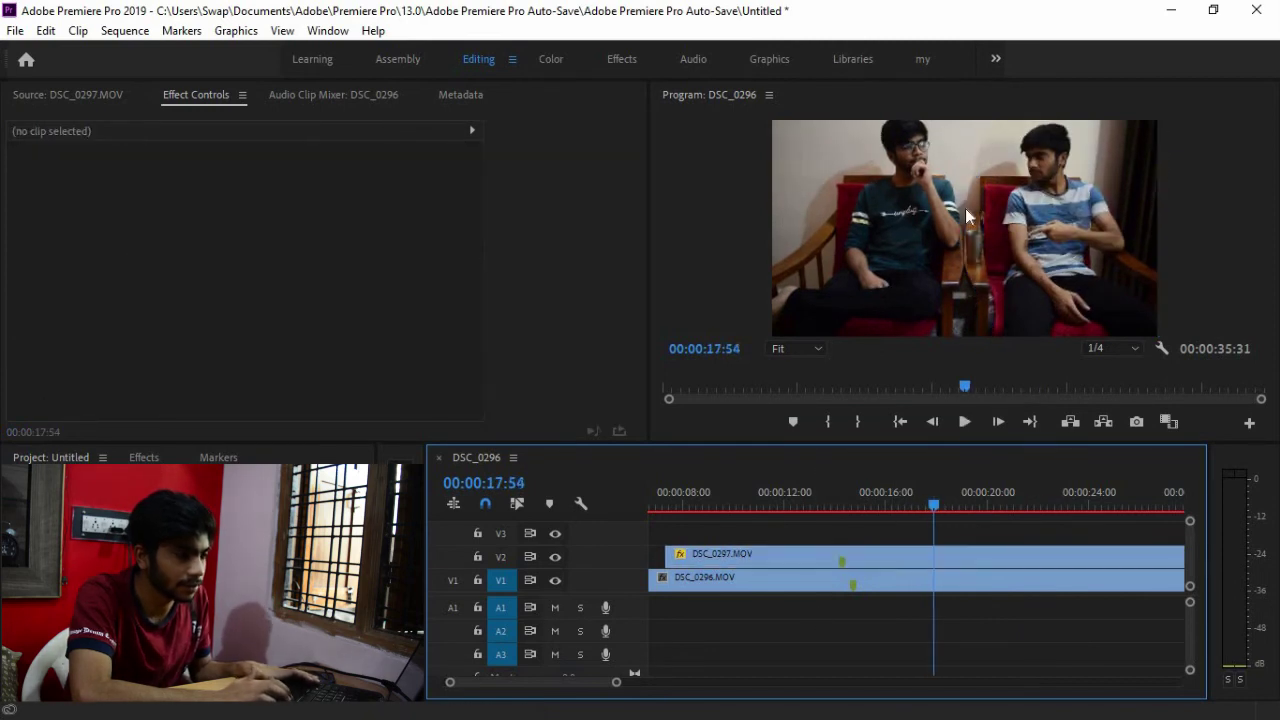
click(818, 549)
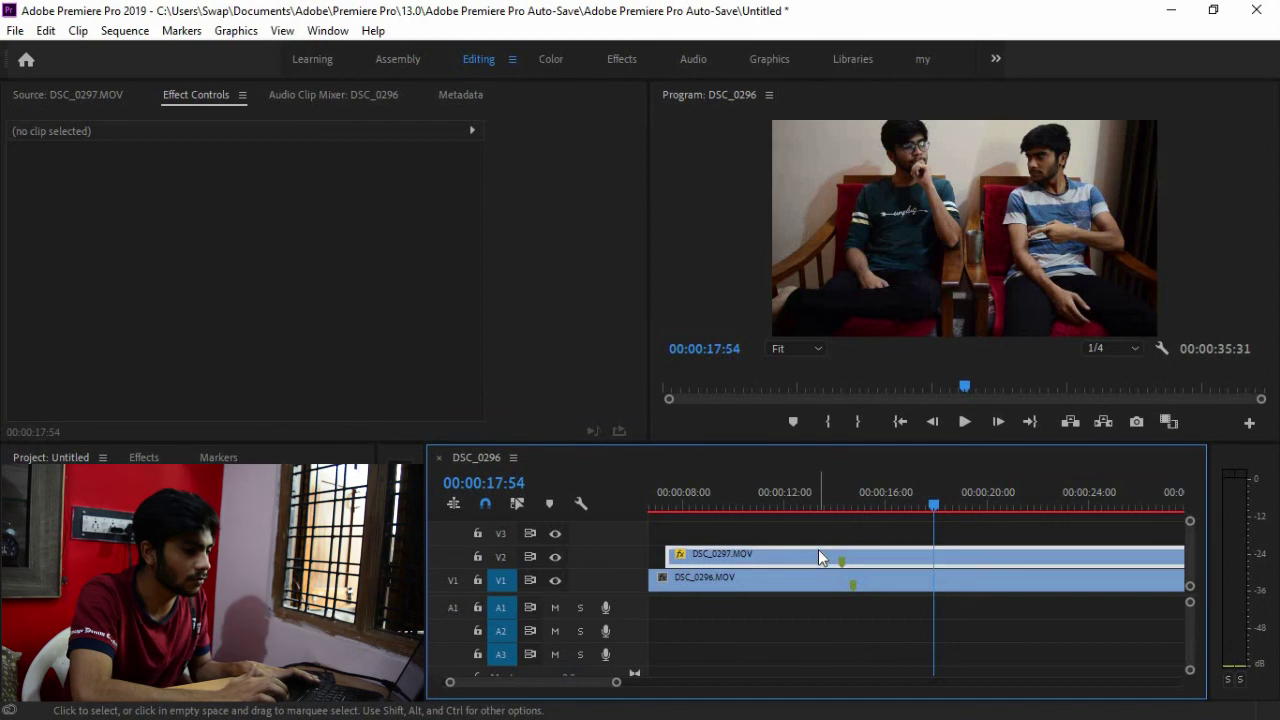
scroll(265, 358, down, 3)
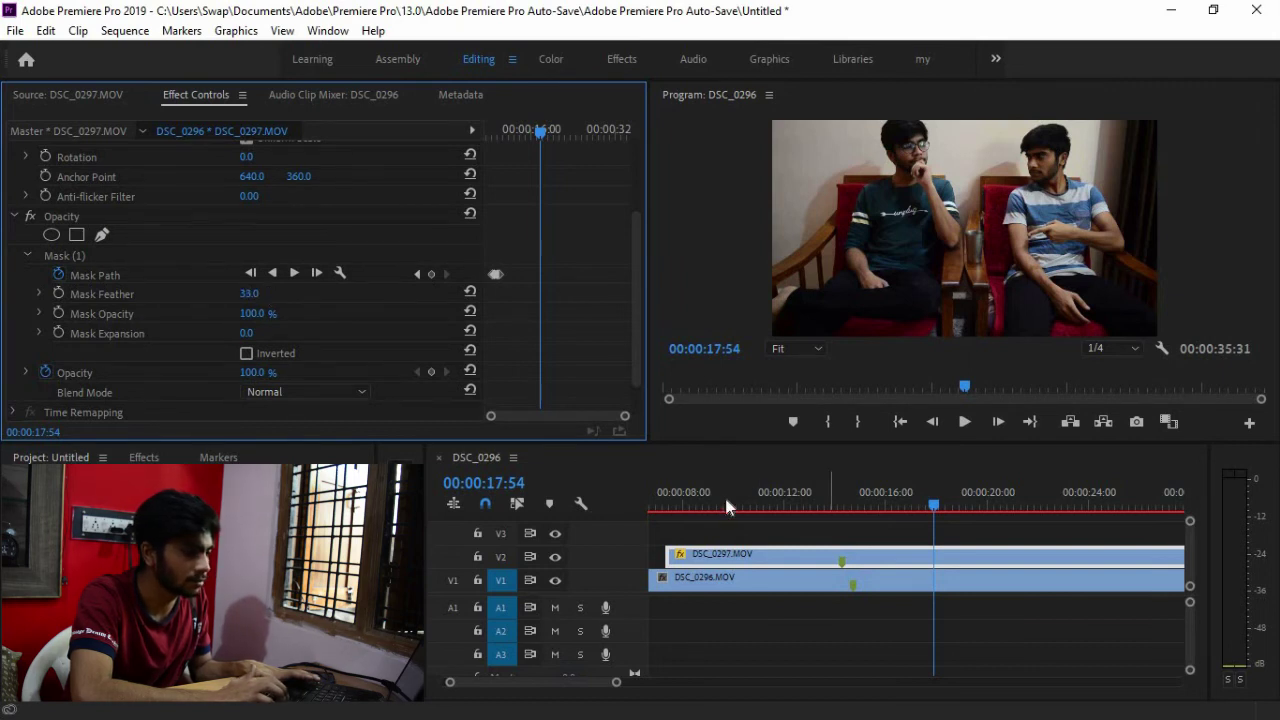
Play the sequence from about 00:00:07:49 to review the feathered side-by-side clone composite
click(680, 502)
key(space)
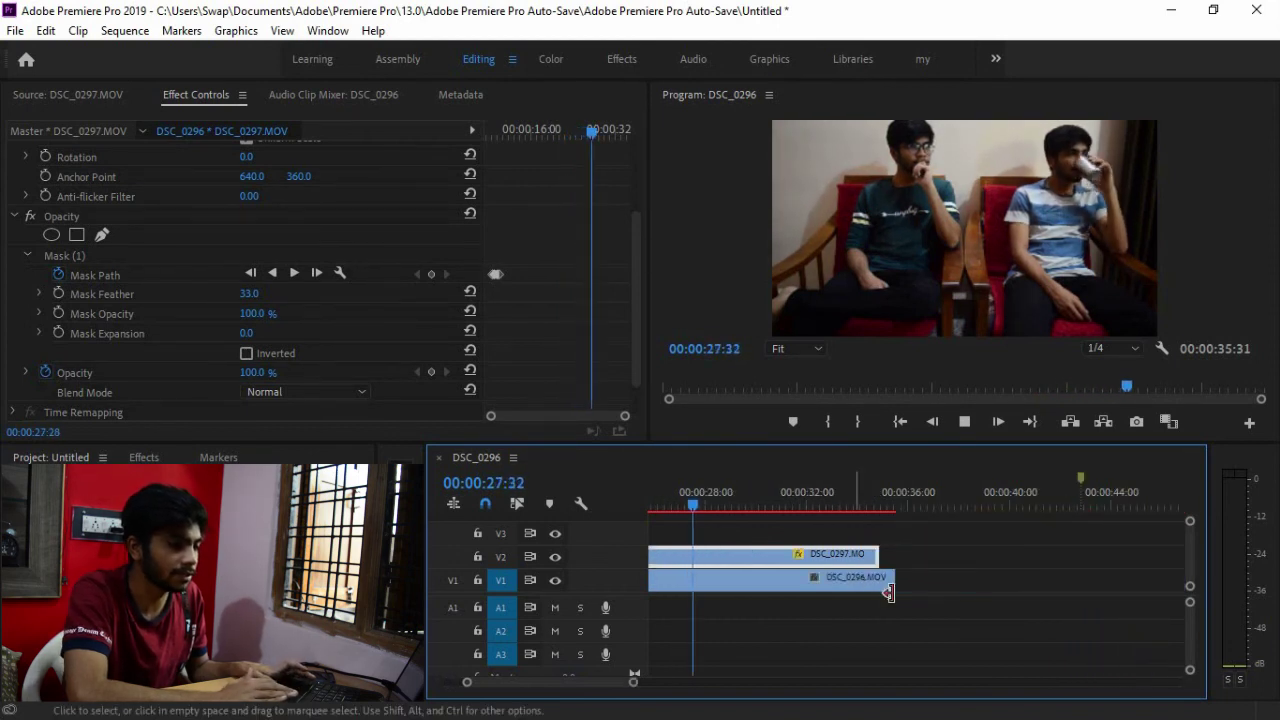
Trim the end of DSC_0296 on V1 so it lines up with DSC_0297's end on V2
drag(889, 582, 872, 580)
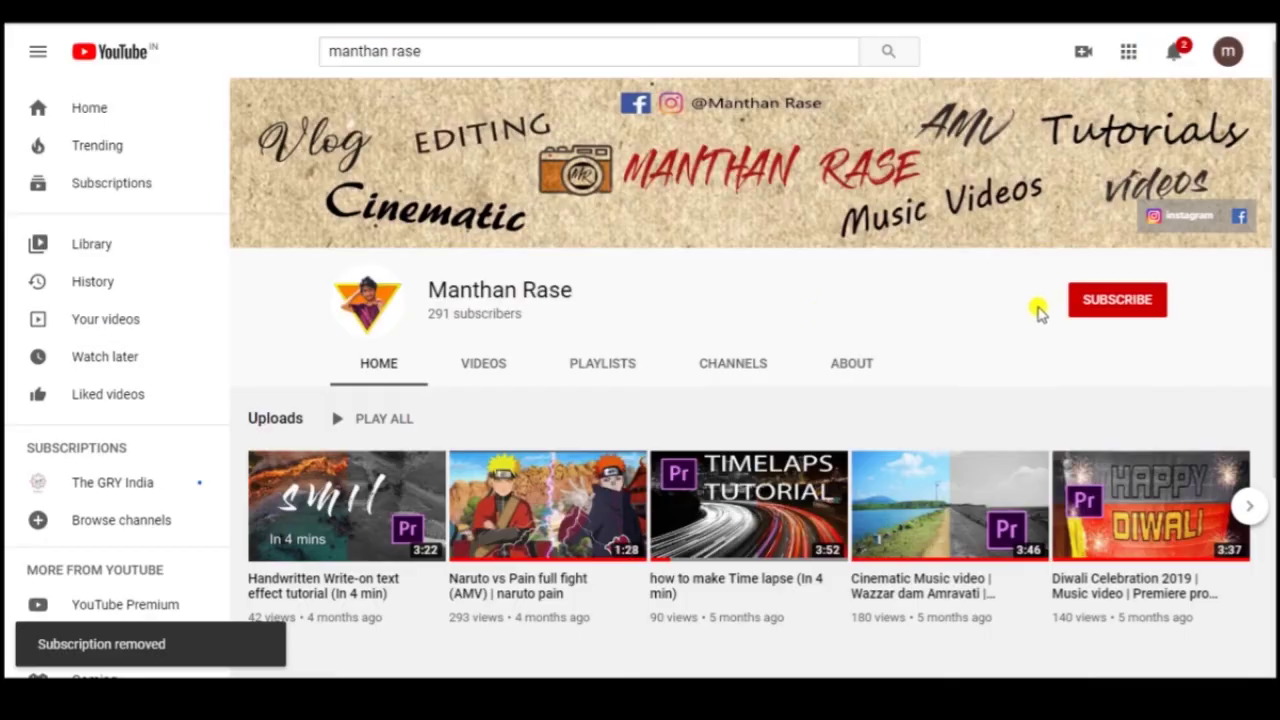
Subscribe to the YouTube channel whose video-editing uploads are listed
click(1072, 312)
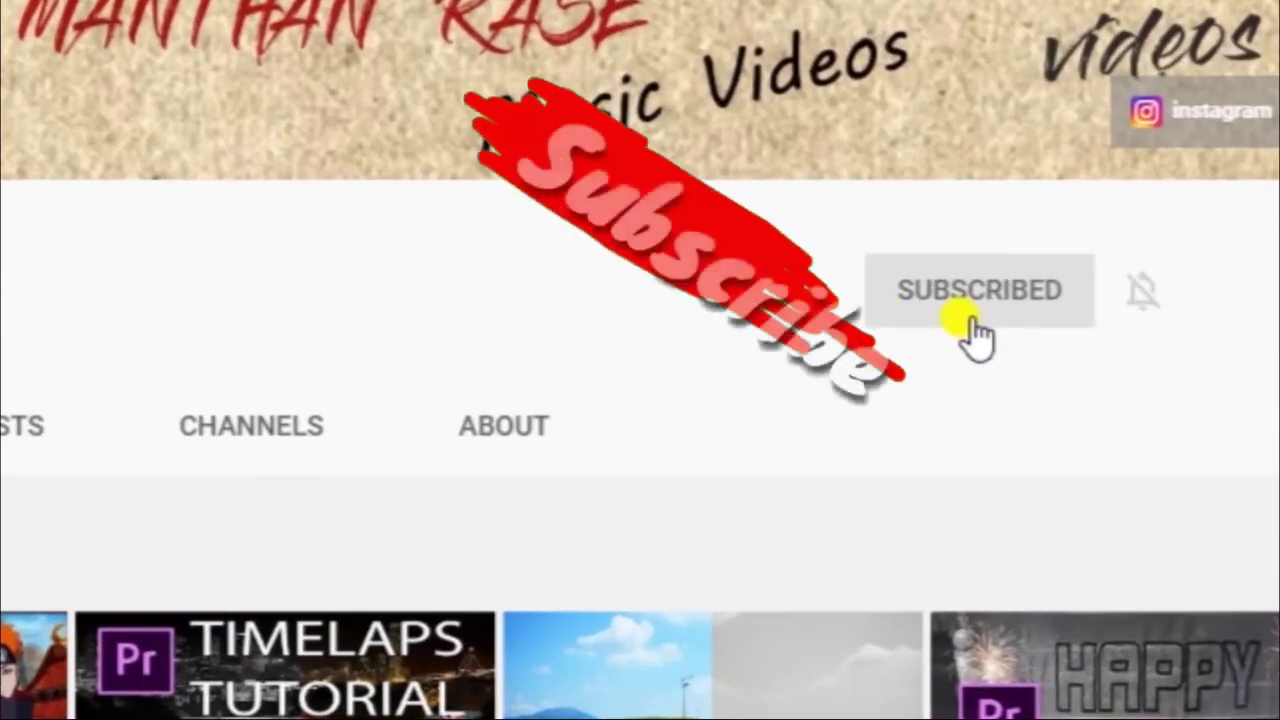